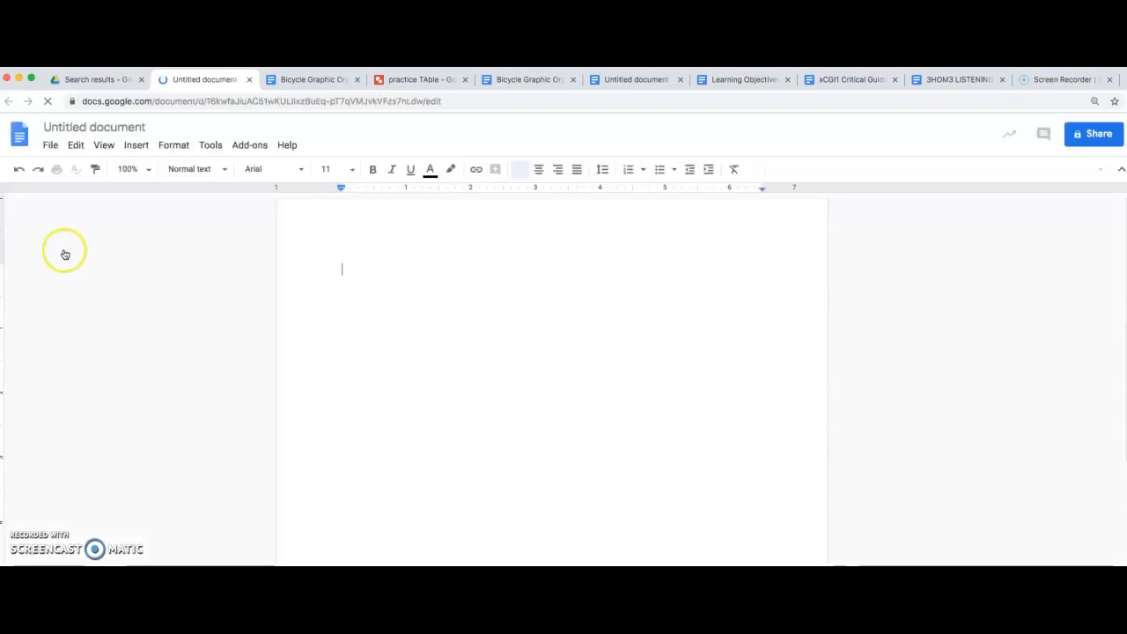
# Write the heading and document title "Bicycles" and the sentence "I just bought a bicycle, Here are the pros and cons that went into my decision."
pyautogui.write('Bicycles')
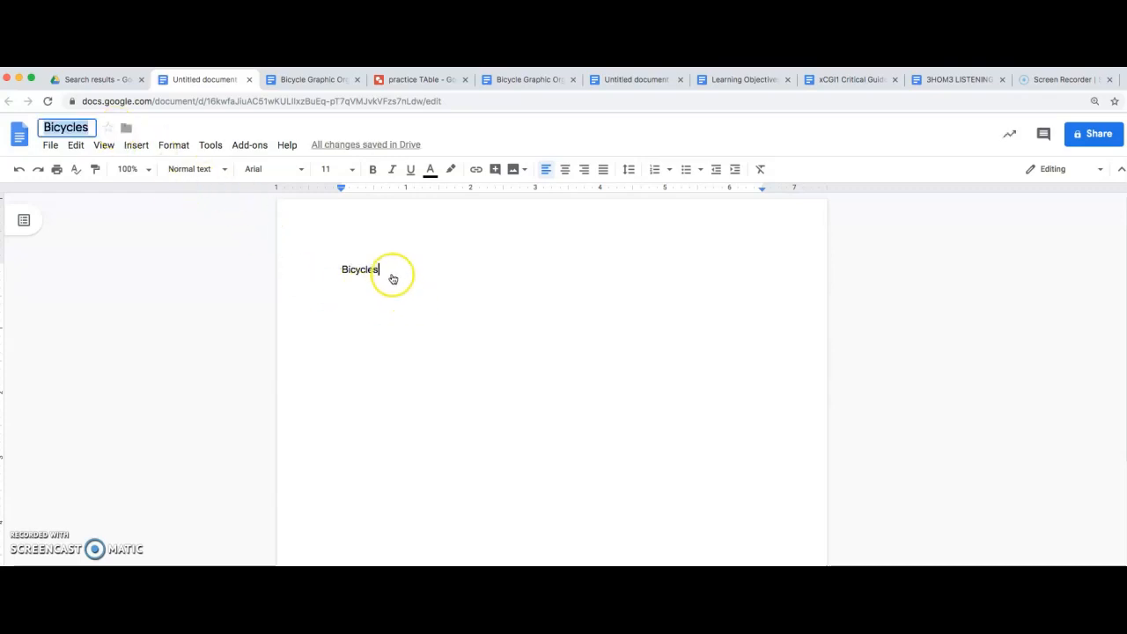
pyautogui.press('Return')
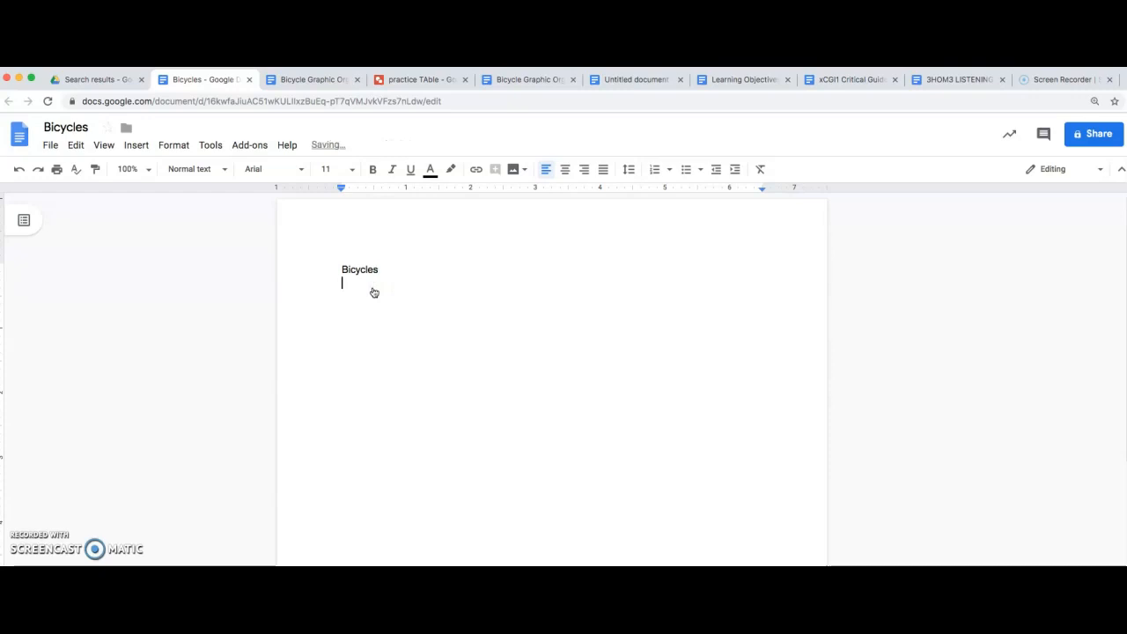
pyautogui.write('I')
pyautogui.press('BackSpace')
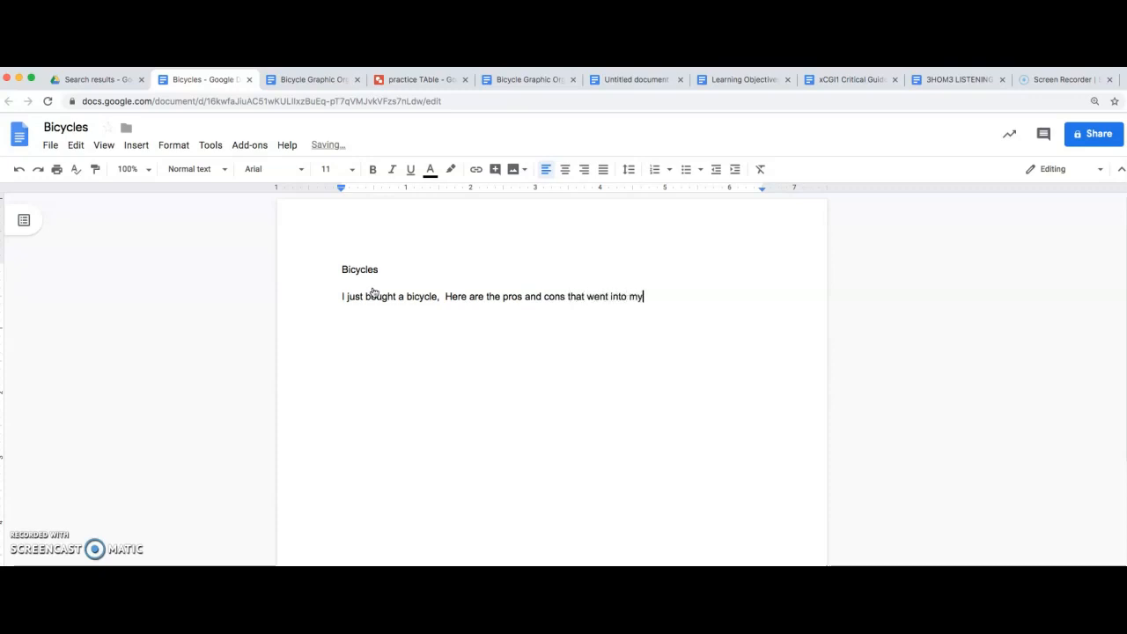
pyautogui.press('Return')
# Insert a table with four columns and three rows below the introductory sentence
pyautogui.click(139, 147)
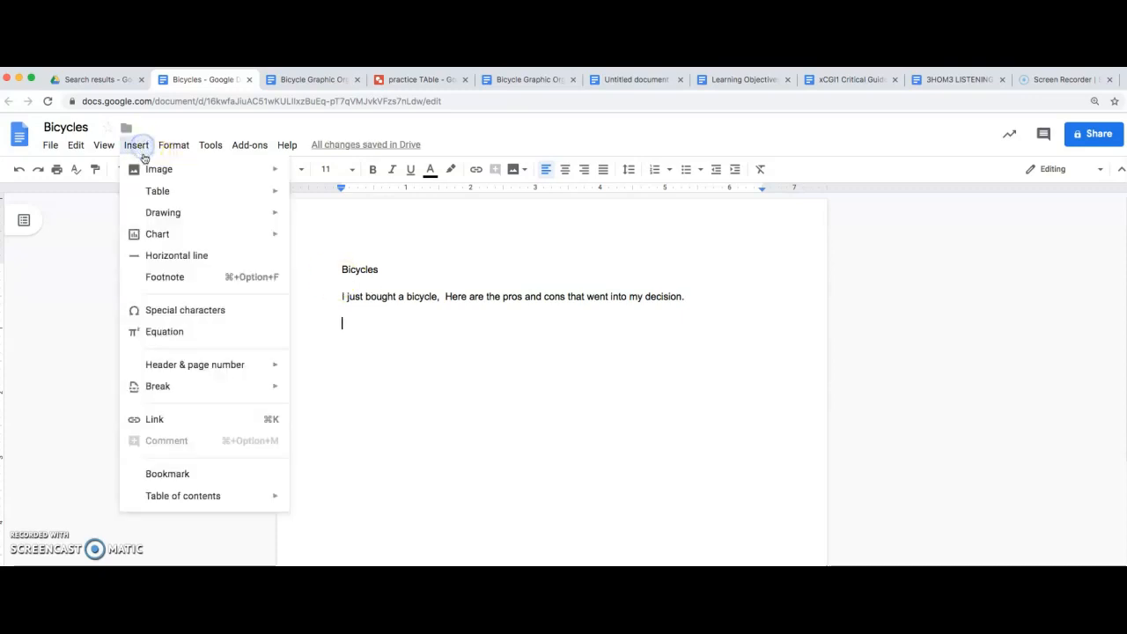
pyautogui.moveTo(156, 191)
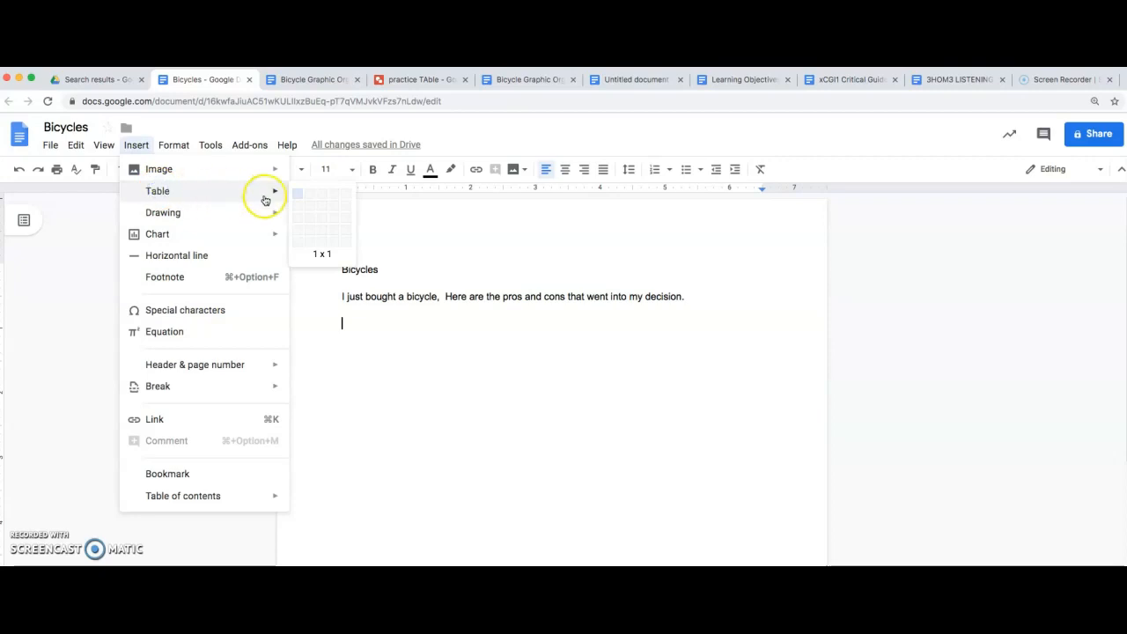
pyautogui.moveTo(301, 194); pyautogui.dragTo(335, 217)
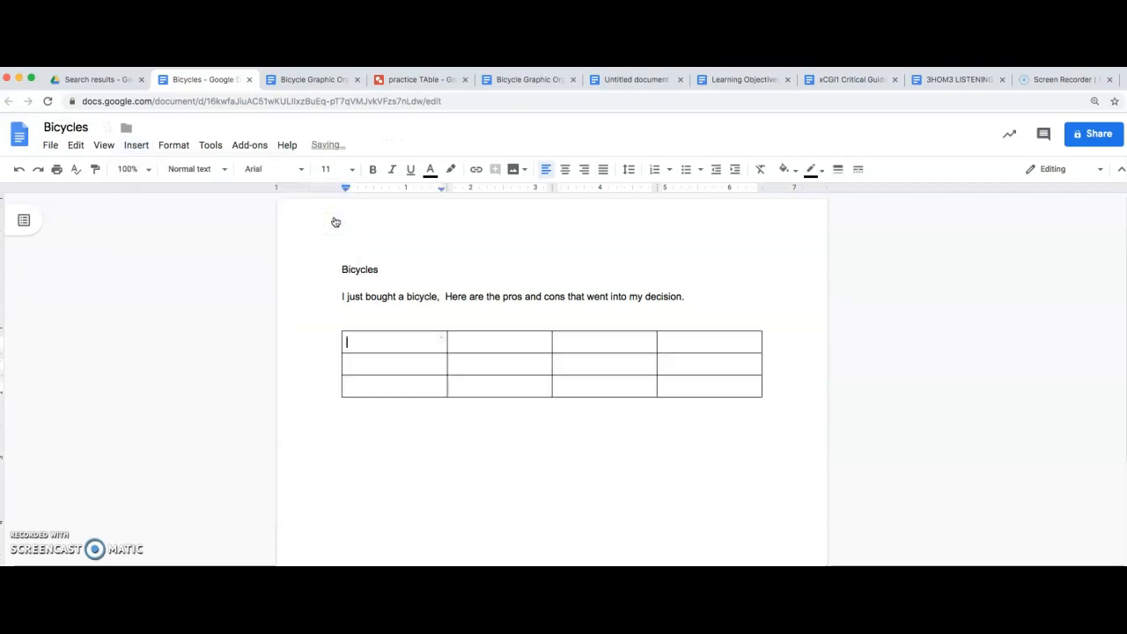
# Fill the header cells of the second to fourth columns with Trek, REI Coop and Specialized
pyautogui.click(460, 343)
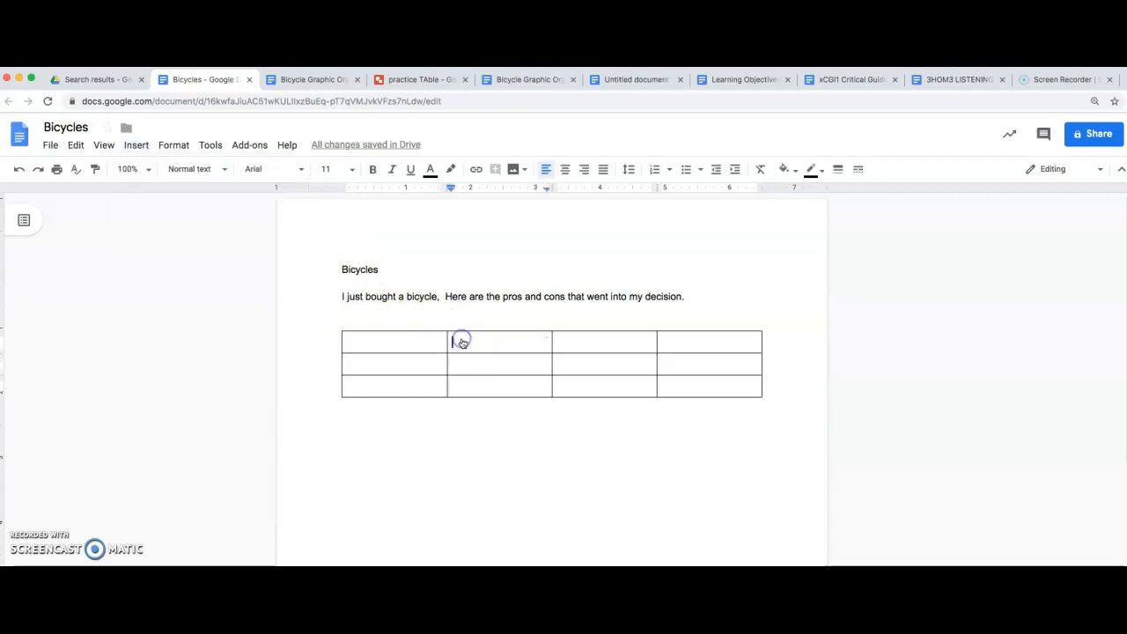
pyautogui.write('Task')
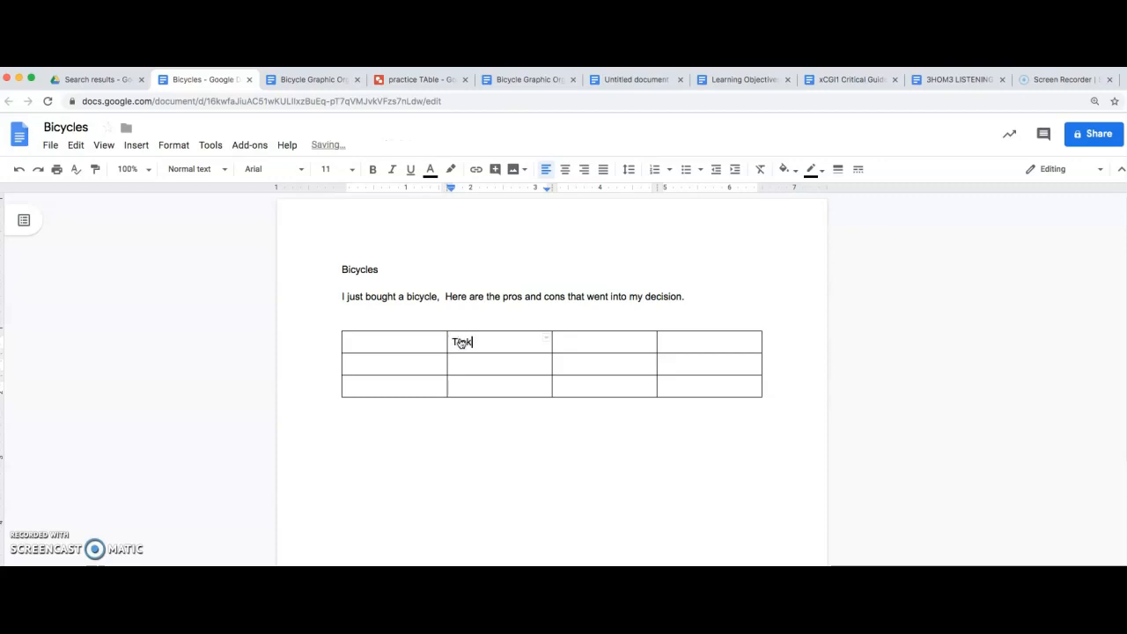
pyautogui.click(555, 342)
pyautogui.write('REI Coop')
pyautogui.doubleClick(694, 348)
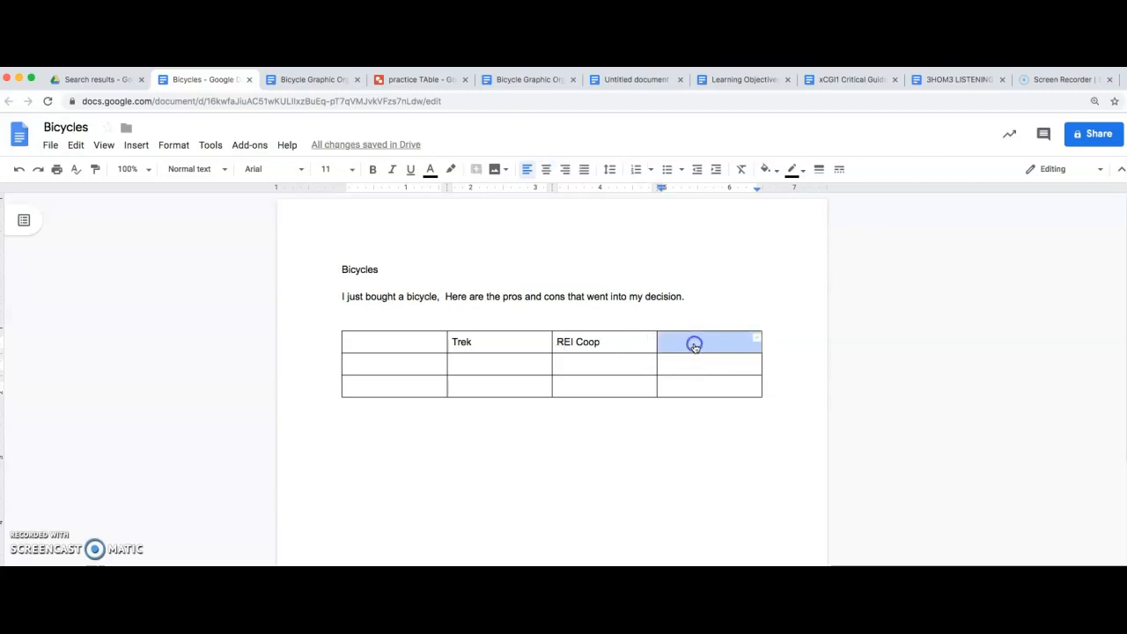
pyautogui.write('Specialized')
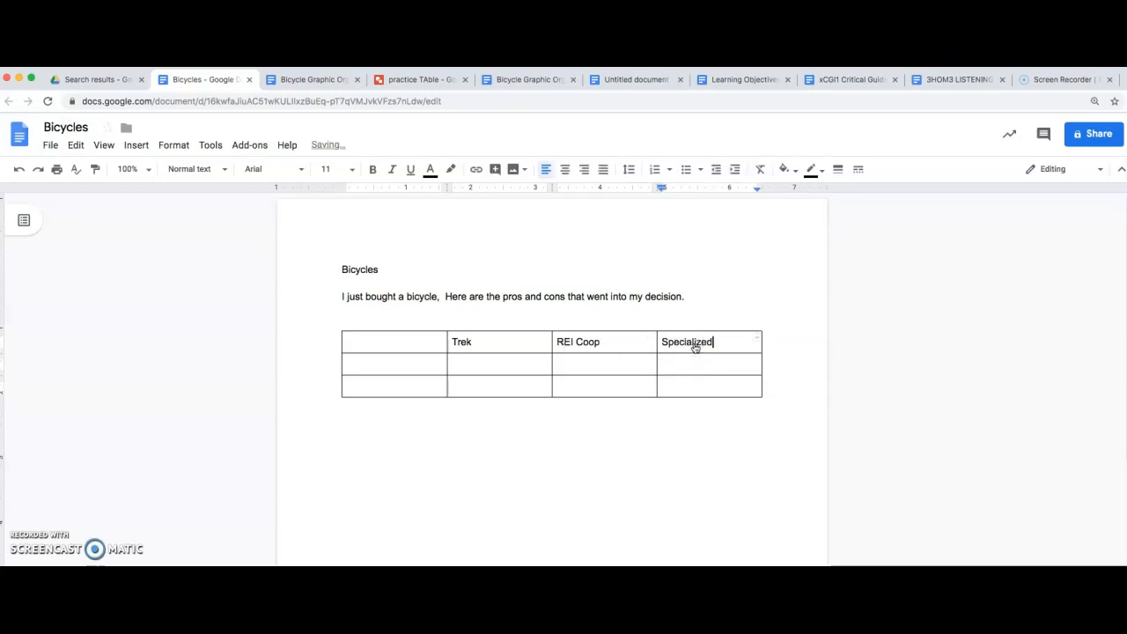
# Fill the table's first column from top to bottom with CAtegories, Price and Fit/Feel
pyautogui.click(375, 344)
pyautogui.write('CAtegoris')
pyautogui.press('BackSpace')
pyautogui.click(372, 363)
pyautogui.write('Pr')
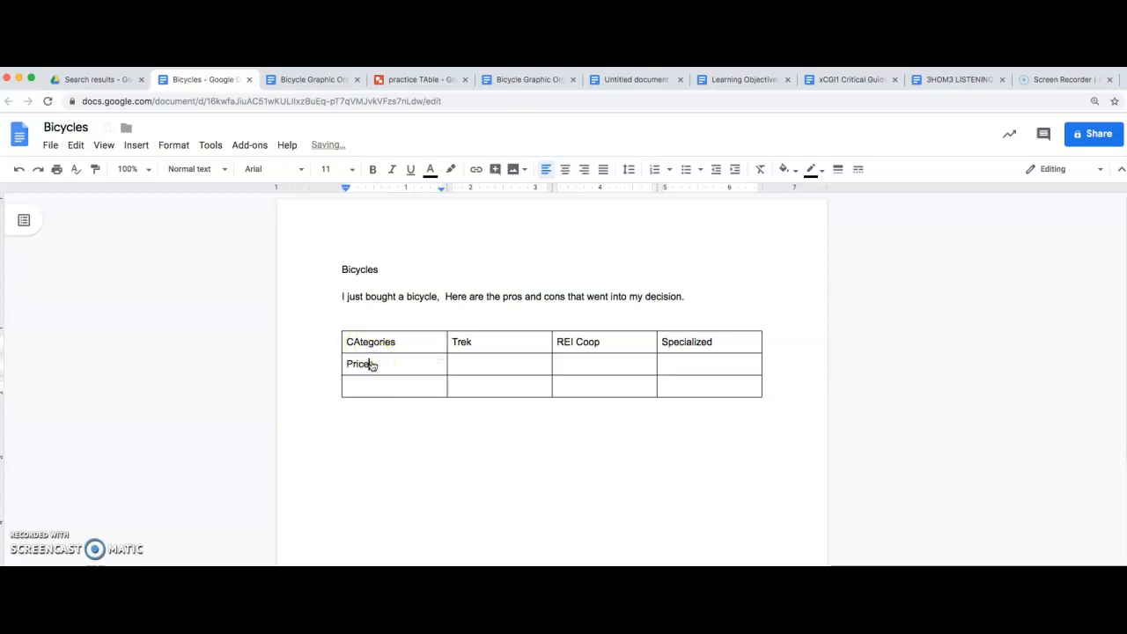
pyautogui.write('ice')
pyautogui.press('Return')
pyautogui.press('BackSpace')
pyautogui.click(412, 383)
pyautogui.write('Fit/Feel')
pyautogui.press('Return')
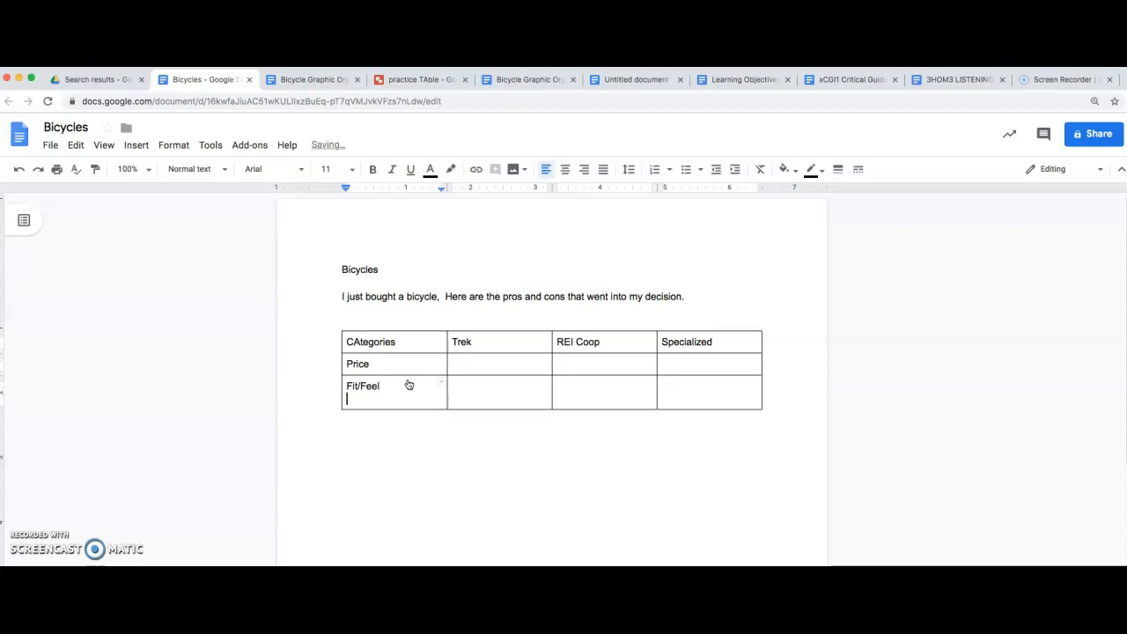
pyautogui.press('BackSpace')
# Add a row below Fit/Feel and label its first cell Service
pyautogui.click(399, 385)
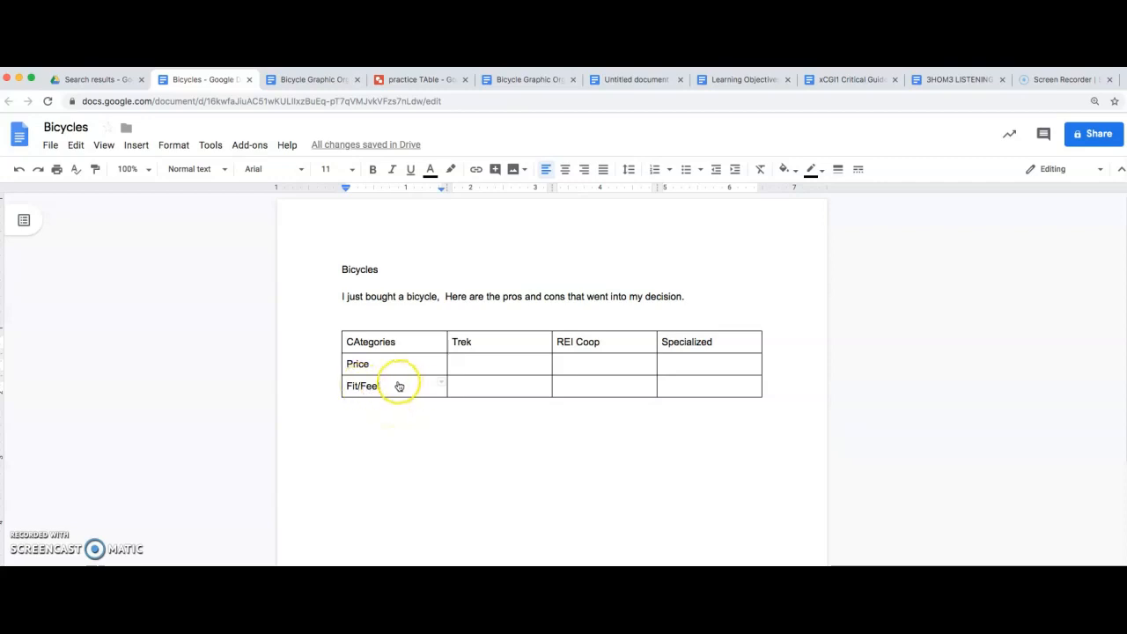
pyautogui.rightClick(398, 385)
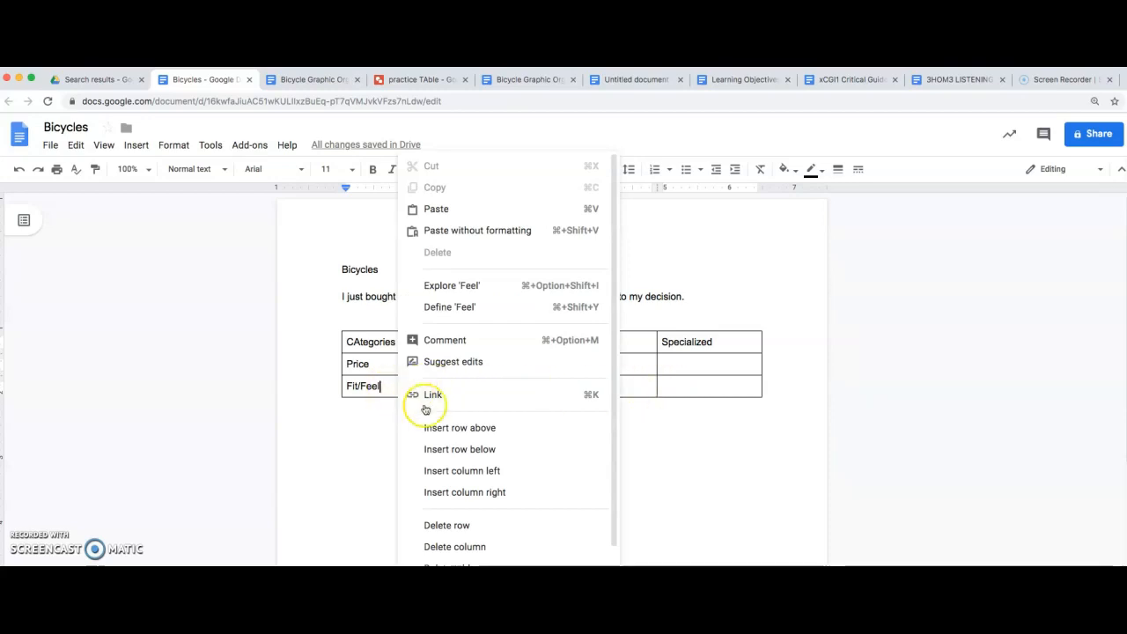
pyautogui.click(452, 450)
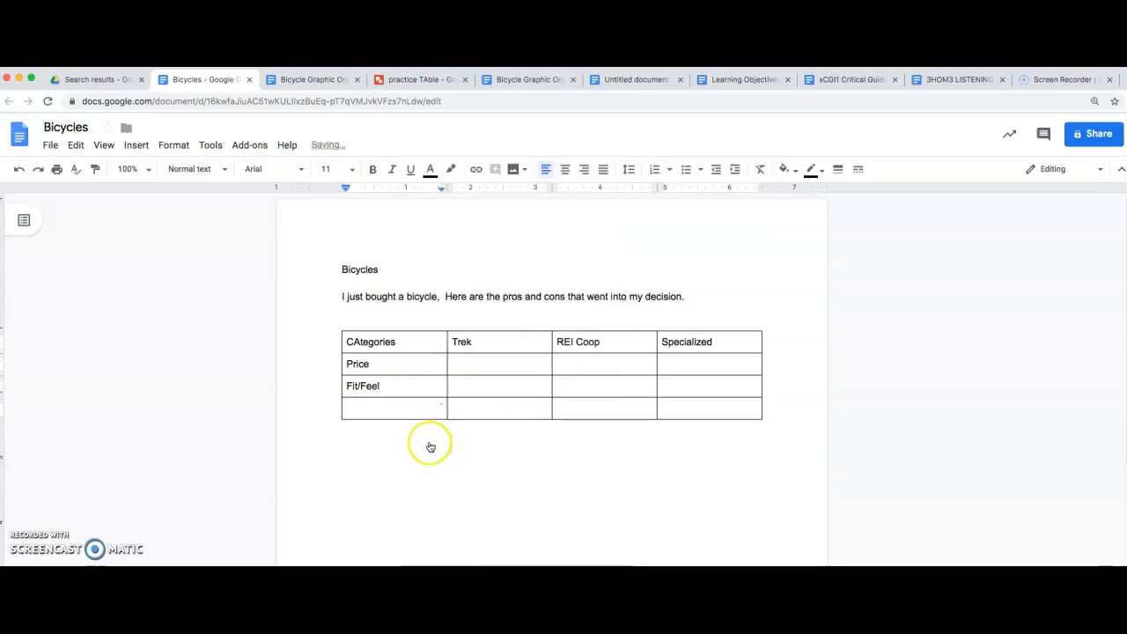
pyautogui.write('Servi')
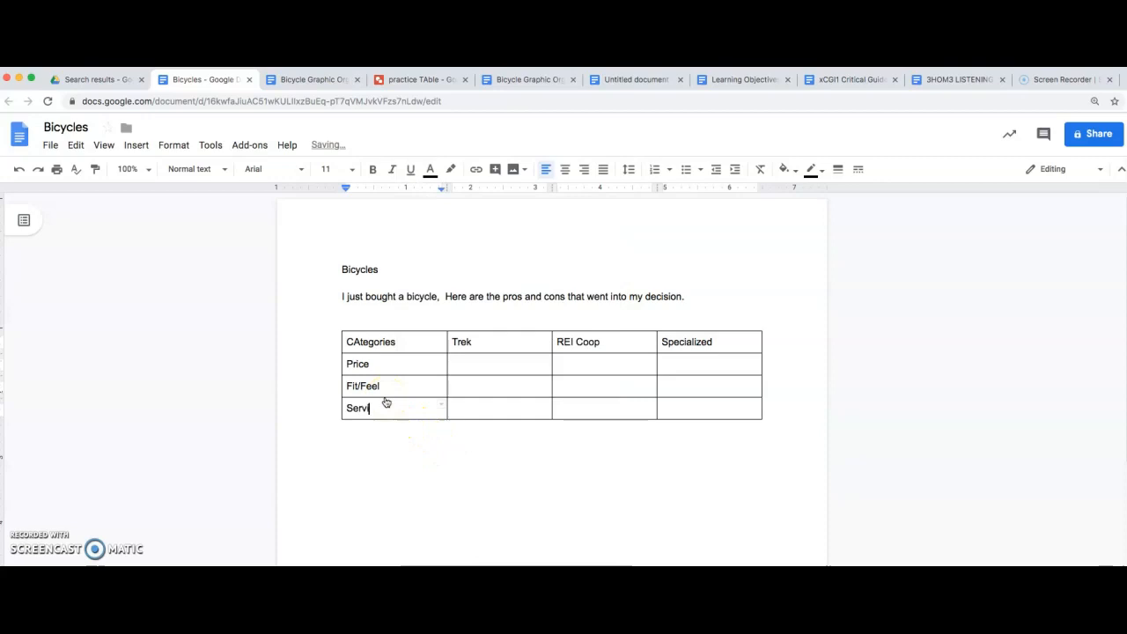
pyautogui.write('ce')
# Enter the prices 560 for Trek, 420 for REI Coop and 590 for Specialized in the Price row
pyautogui.click(475, 365)
pyautogui.write('560')
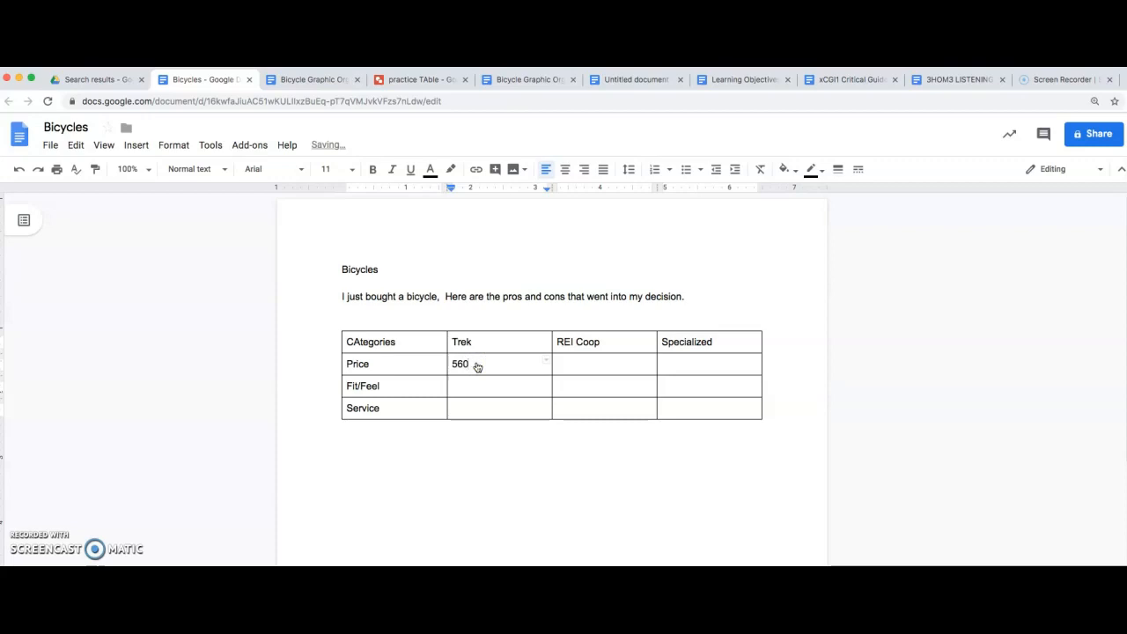
pyautogui.press('Tab')
pyautogui.write('42')
pyautogui.press('Tab')
pyautogui.write('5')
# Rate the Fit/Feel row as good for Trek, good for REI Coop and best for Specialized
pyautogui.click(454, 387)
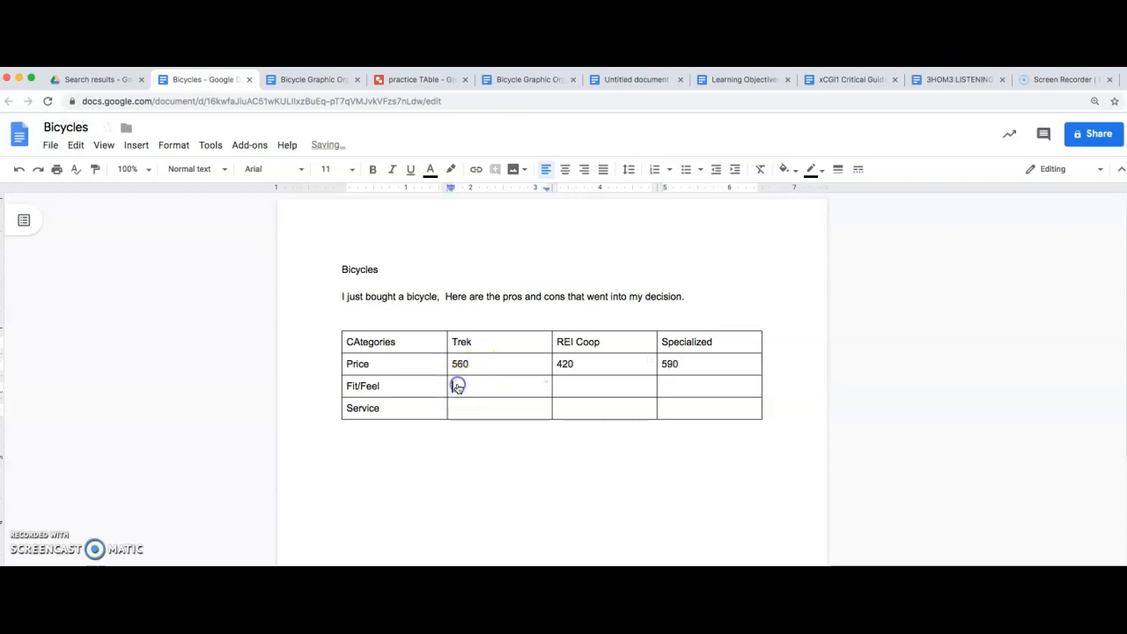
pyautogui.write('good')
pyautogui.press('Tab')
pyautogui.write('g')
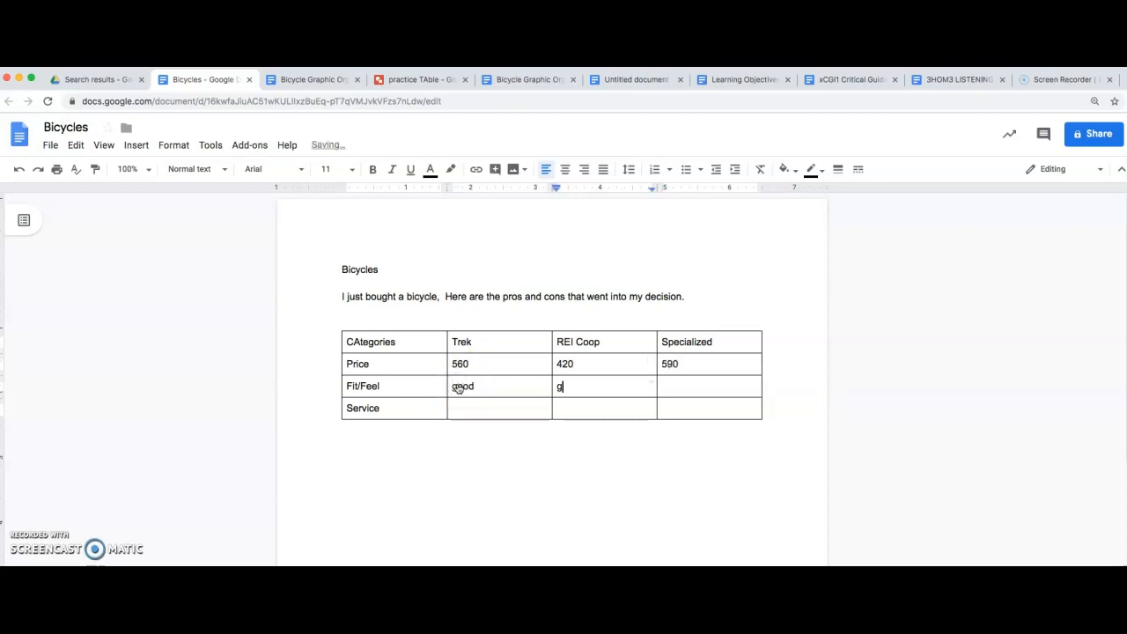
pyautogui.write('ood')
pyautogui.press('Tab')
pyautogui.write('best')
# Fill the Service row with 6 months for Trek, 1 yr for REI Coop and 1 yr for Specialized
pyautogui.click(465, 409)
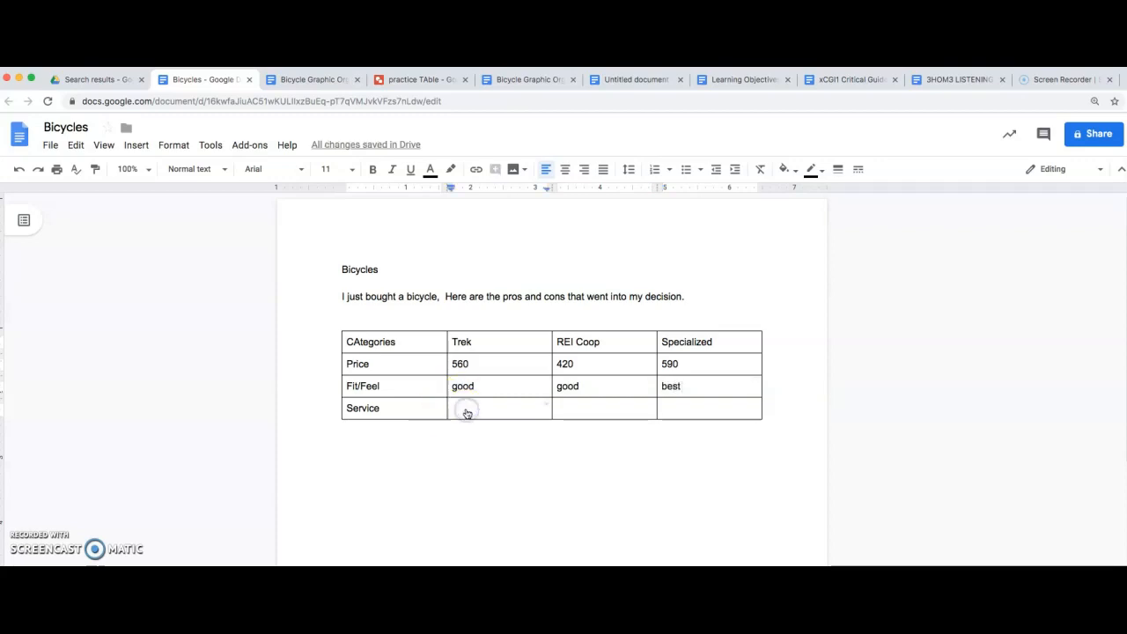
pyautogui.write('6 months')
pyautogui.press('Tab')
pyautogui.write('1')
pyautogui.press('Tab')
pyautogui.write('1')
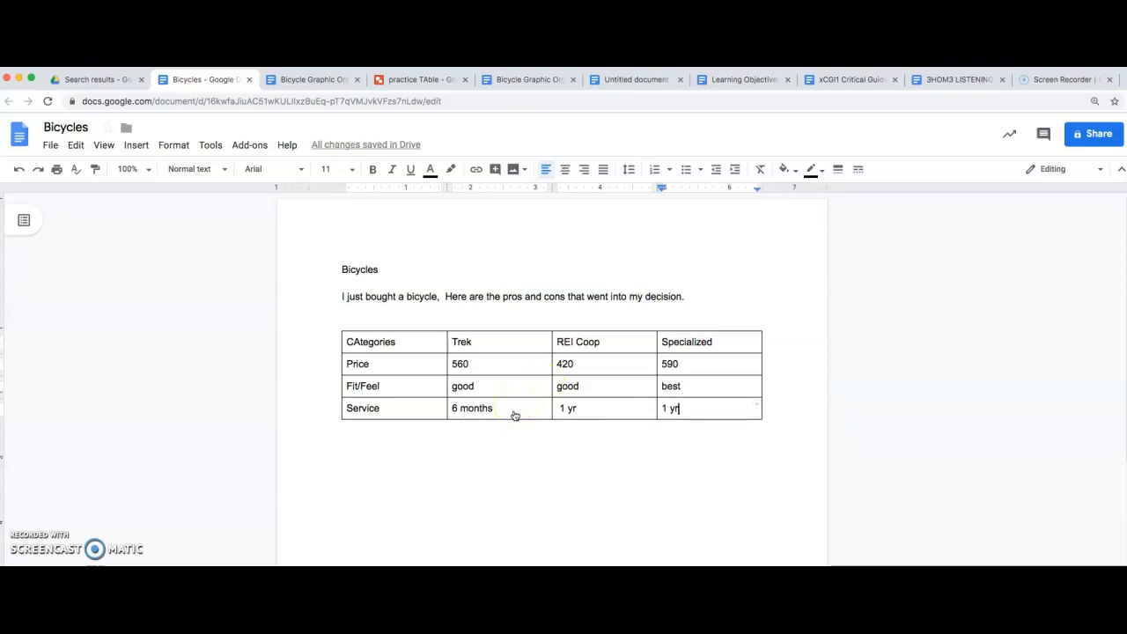
# Correct the capitalization in the table's first header cell so it reads "Categories"
pyautogui.click(360, 342)
pyautogui.press('BackSpace')
pyautogui.write('a')
# Give all cells of the table's header row a yellow background
pyautogui.moveTo(344, 340); pyautogui.dragTo(704, 338)
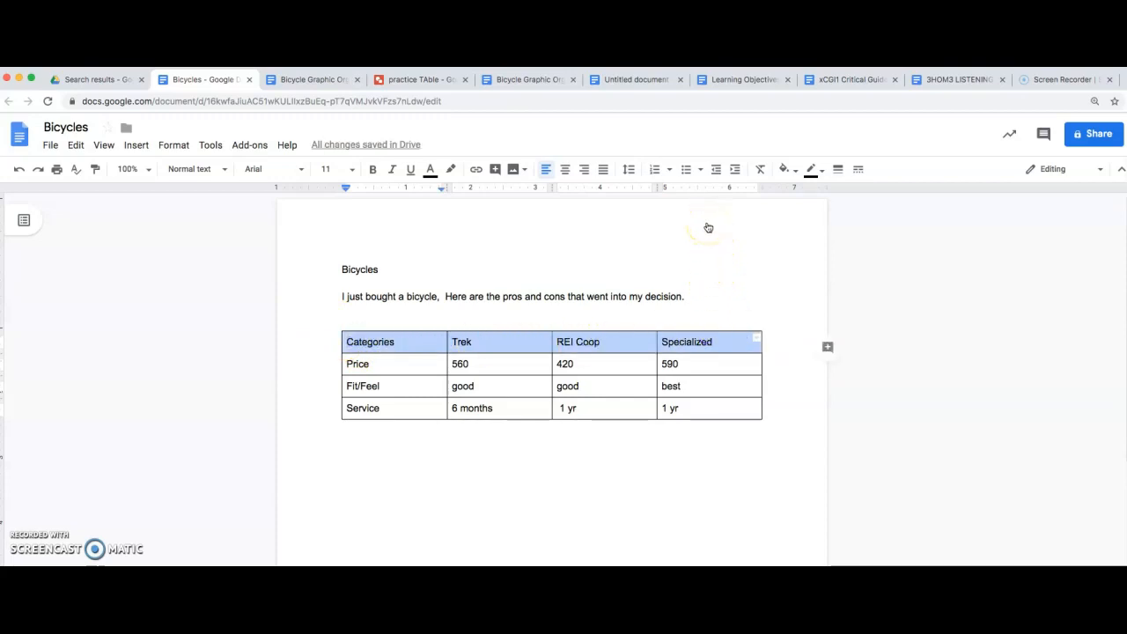
pyautogui.click(792, 169)
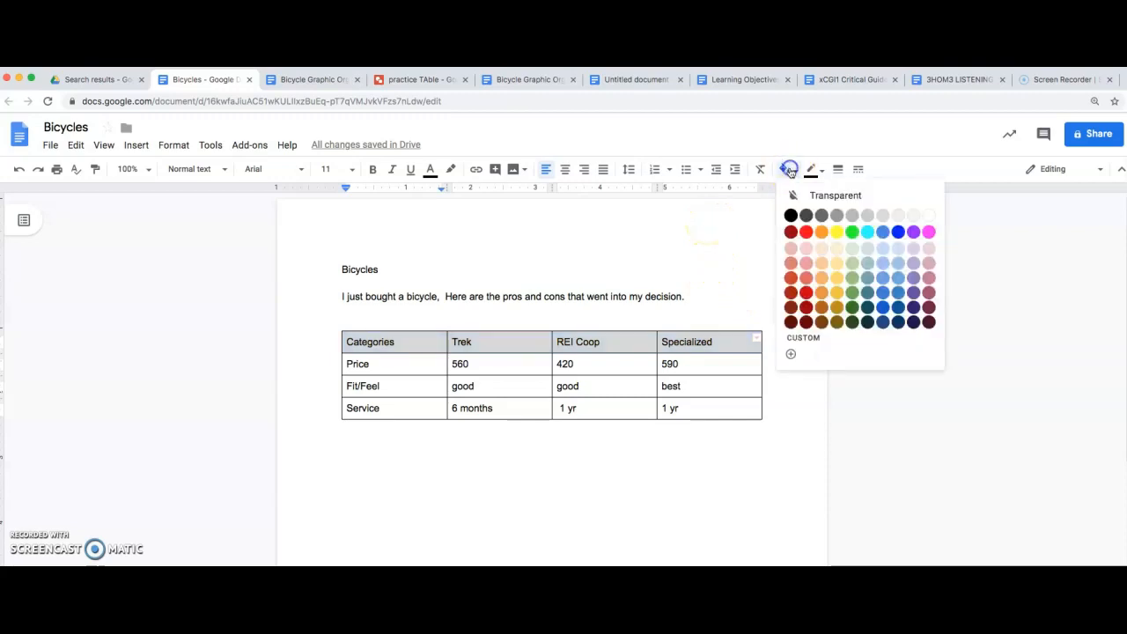
pyautogui.click(837, 231)
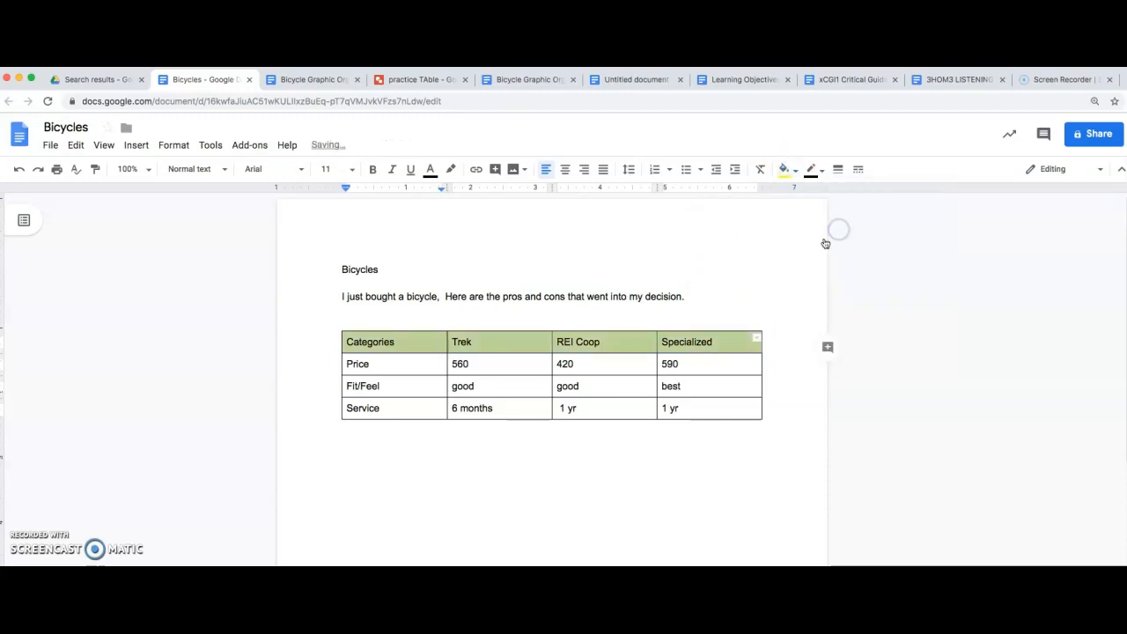
# Give all cells of the first column, from Categories to Service, a light blue background
pyautogui.moveTo(367, 337); pyautogui.dragTo(409, 373)
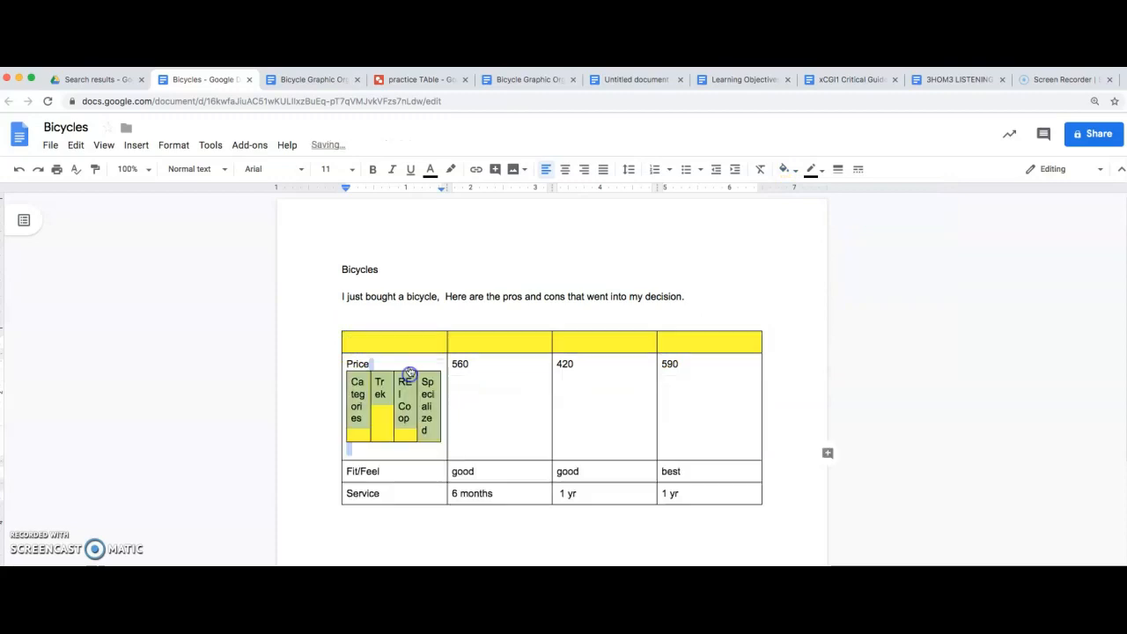
pyautogui.click(20, 169)
pyautogui.moveTo(433, 412); pyautogui.dragTo(415, 340)
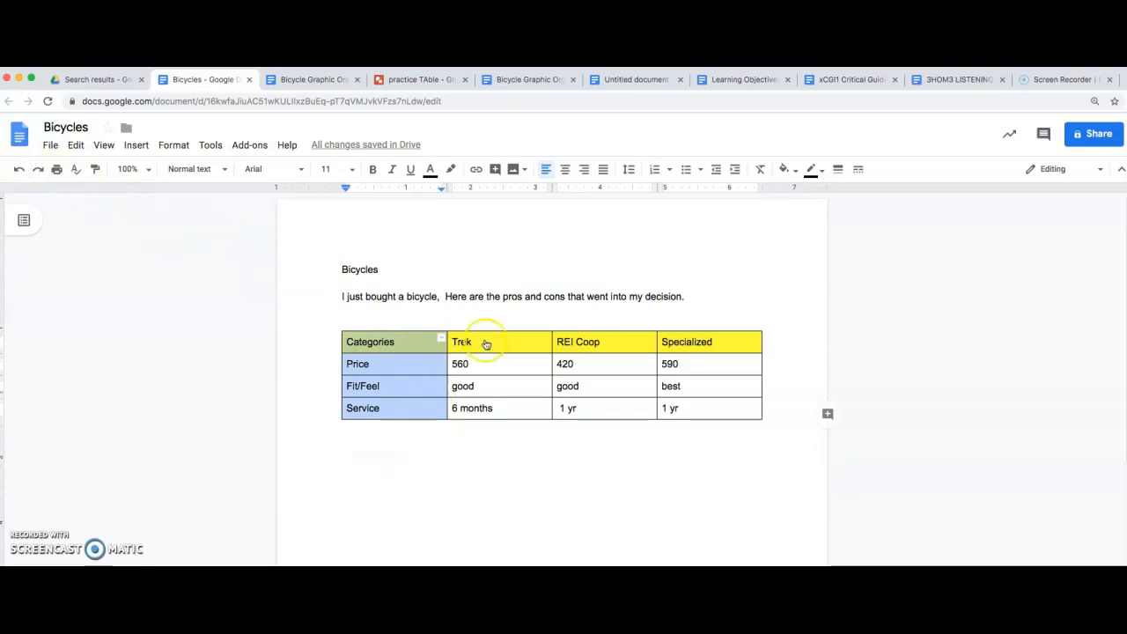
pyautogui.click(783, 169)
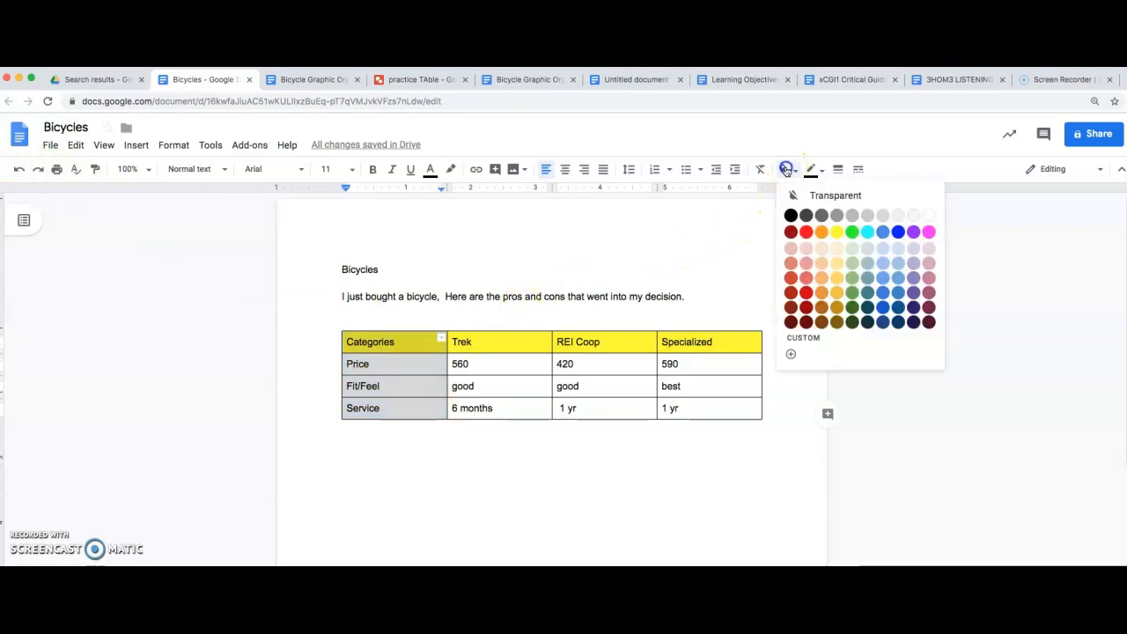
pyautogui.click(881, 262)
pyautogui.click(601, 486)
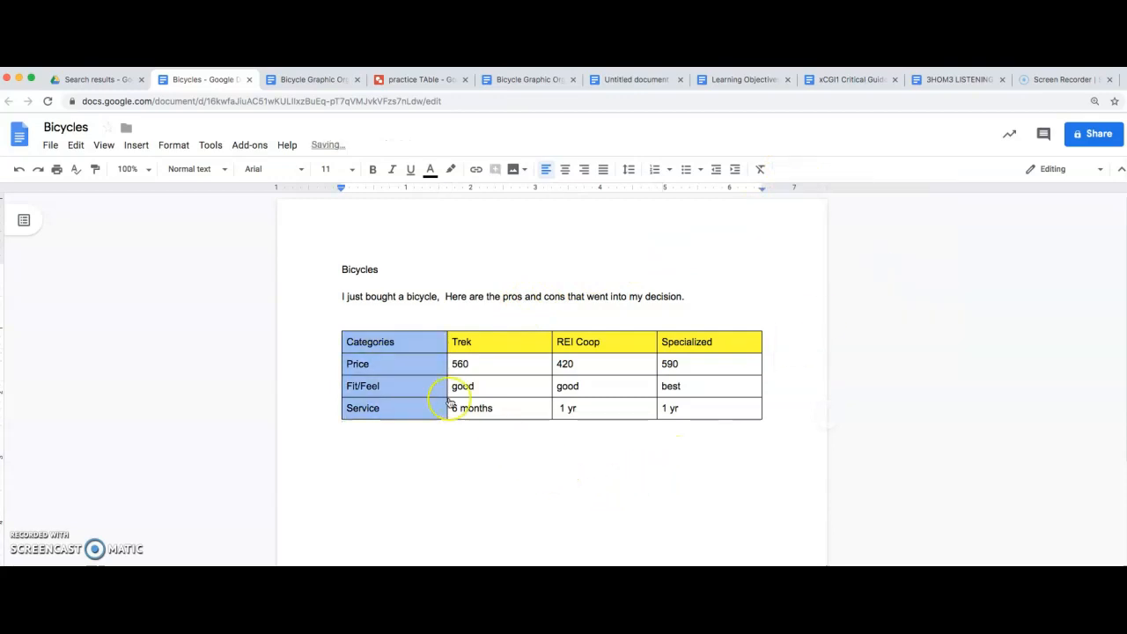
# Set the bottom border of the header row to a width of 2.25pt
pyautogui.click(371, 340)
pyautogui.moveTo(371, 341); pyautogui.dragTo(715, 342)
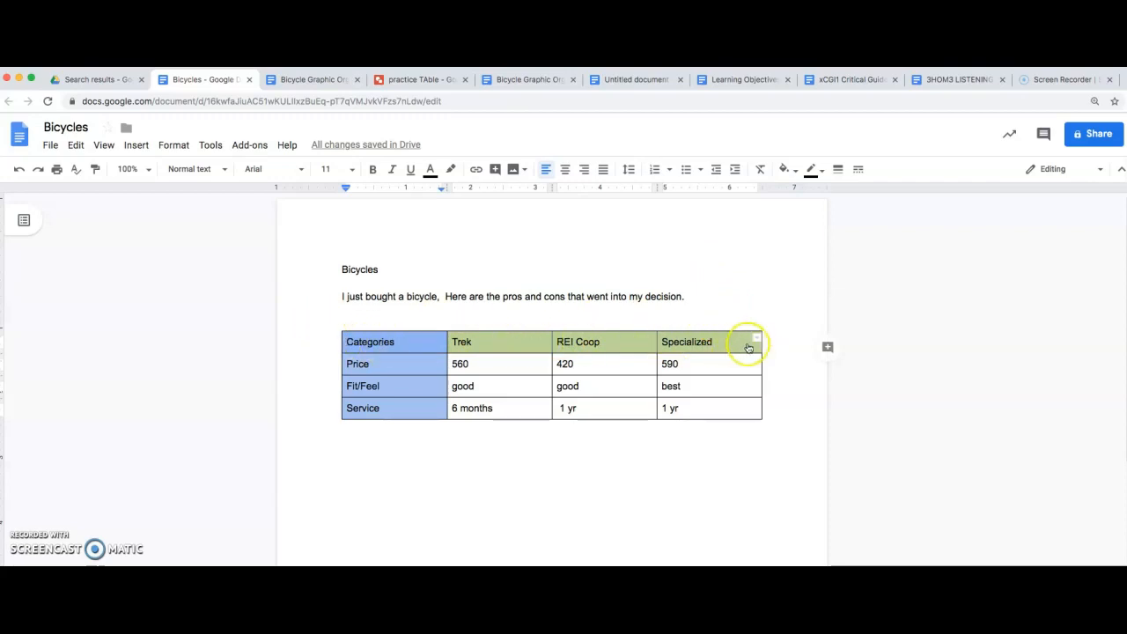
pyautogui.click(758, 341)
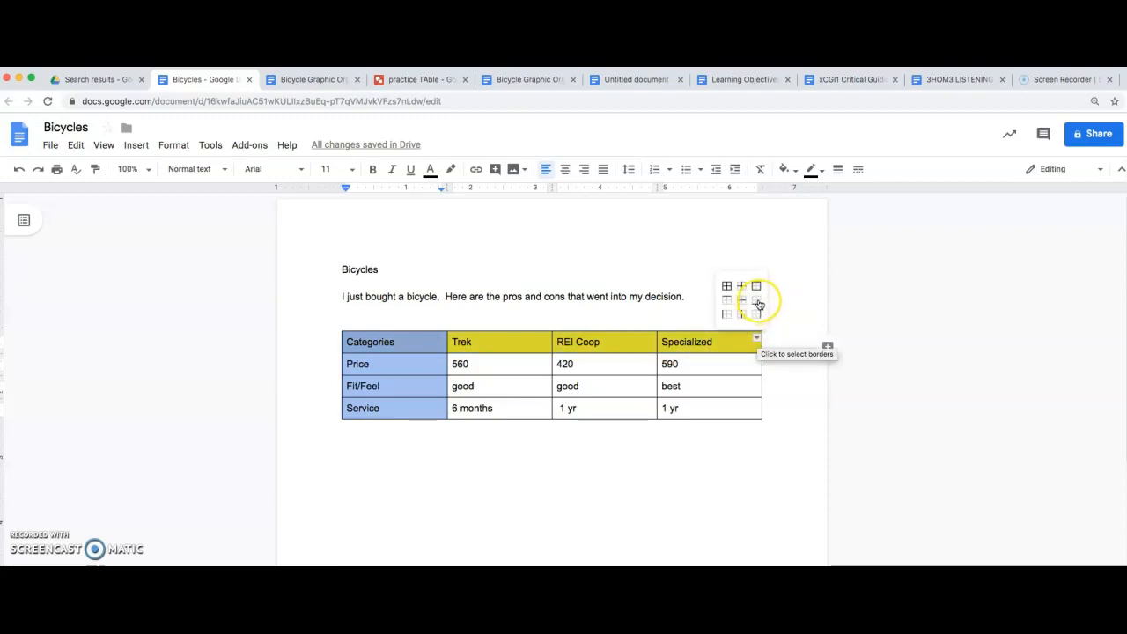
pyautogui.click(756, 301)
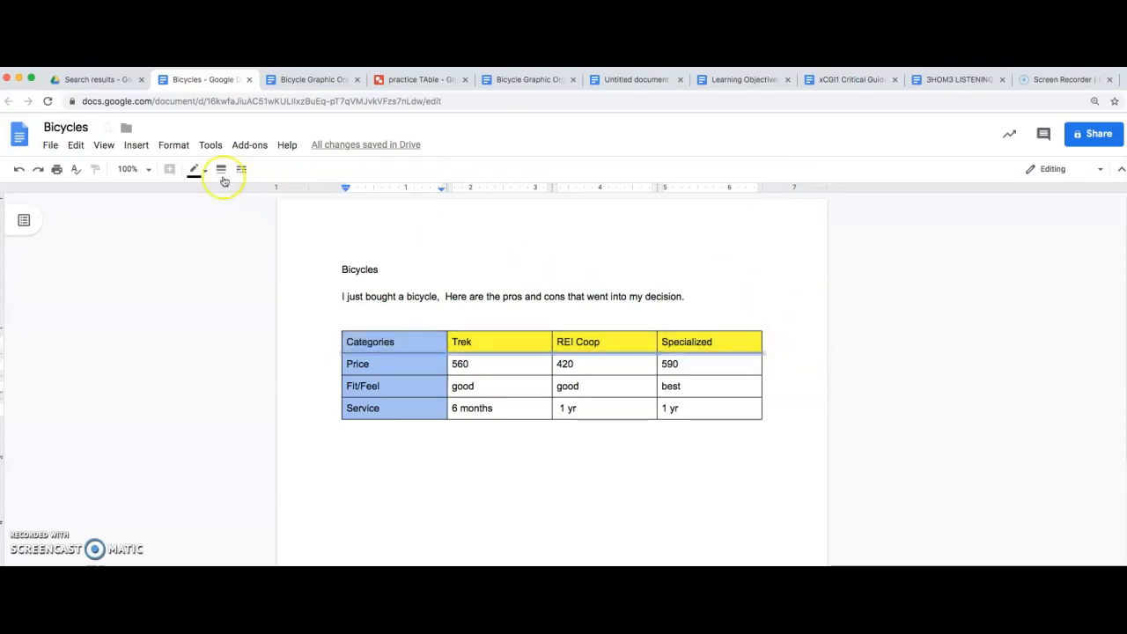
pyautogui.click(222, 169)
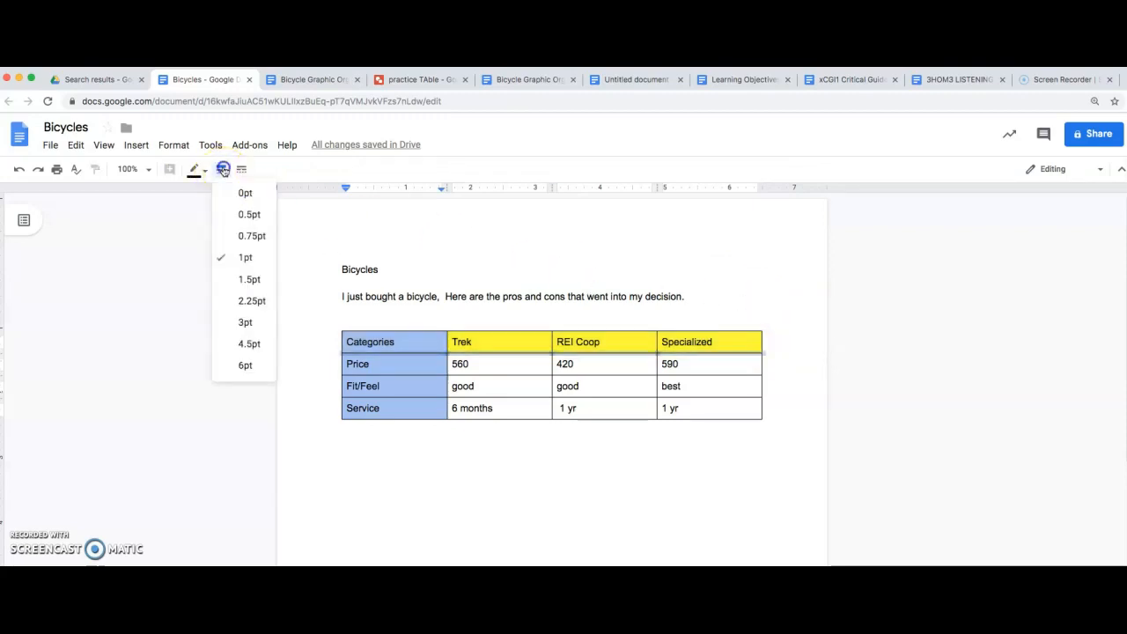
pyautogui.click(249, 300)
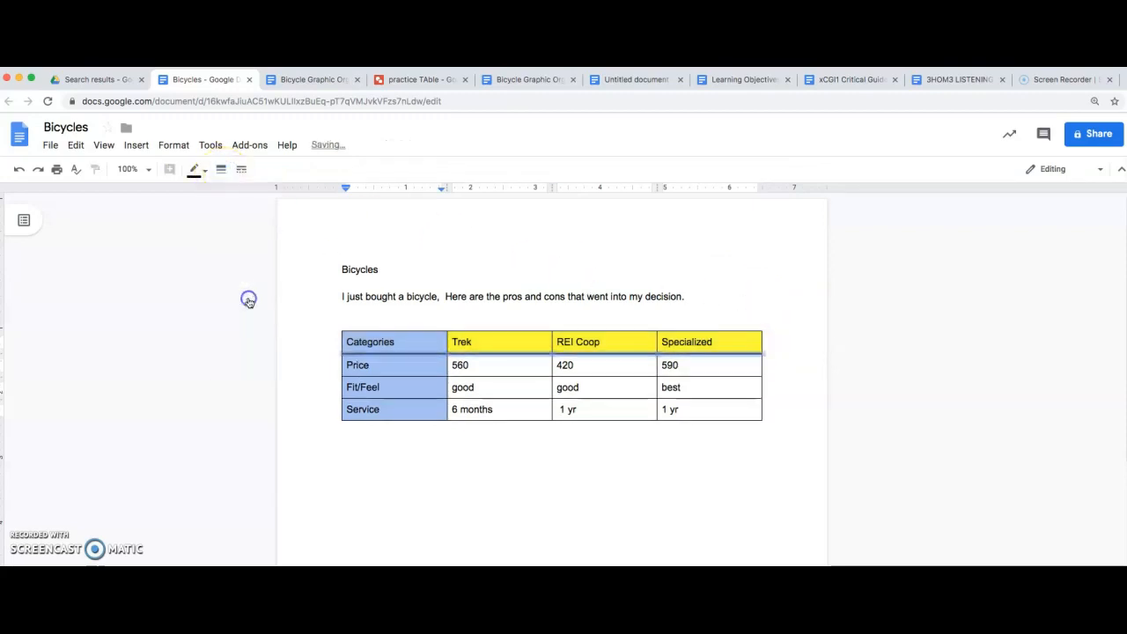
pyautogui.click(320, 308)
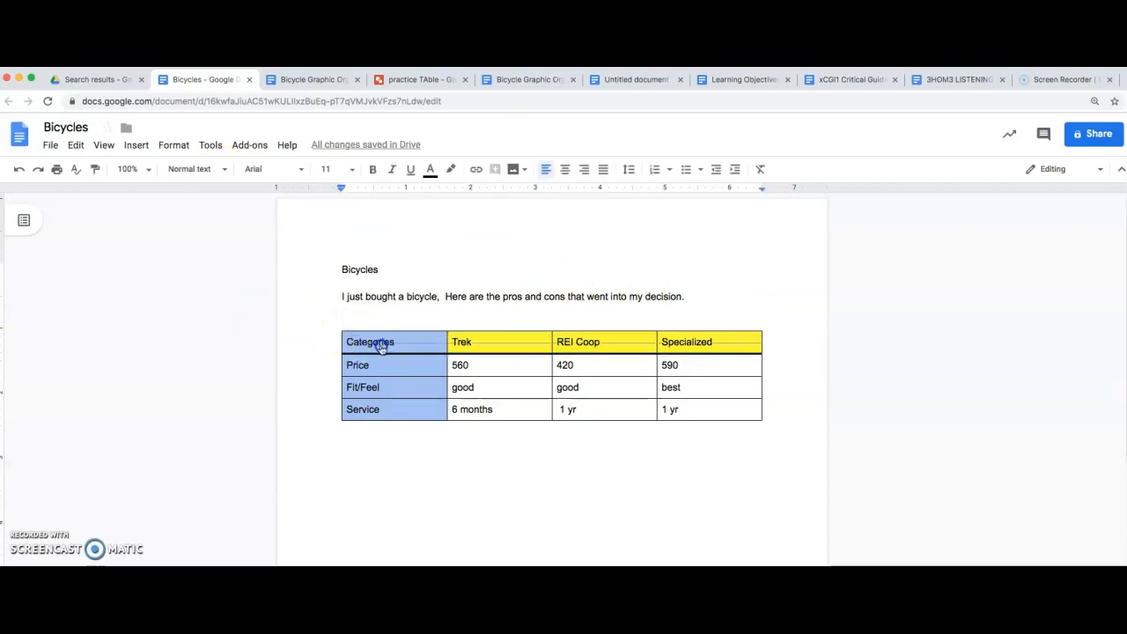
# Set the right border of the table's first column, from Categories to Service, to a width of 2.25pt
pyautogui.moveTo(438, 414); pyautogui.dragTo(412, 336)
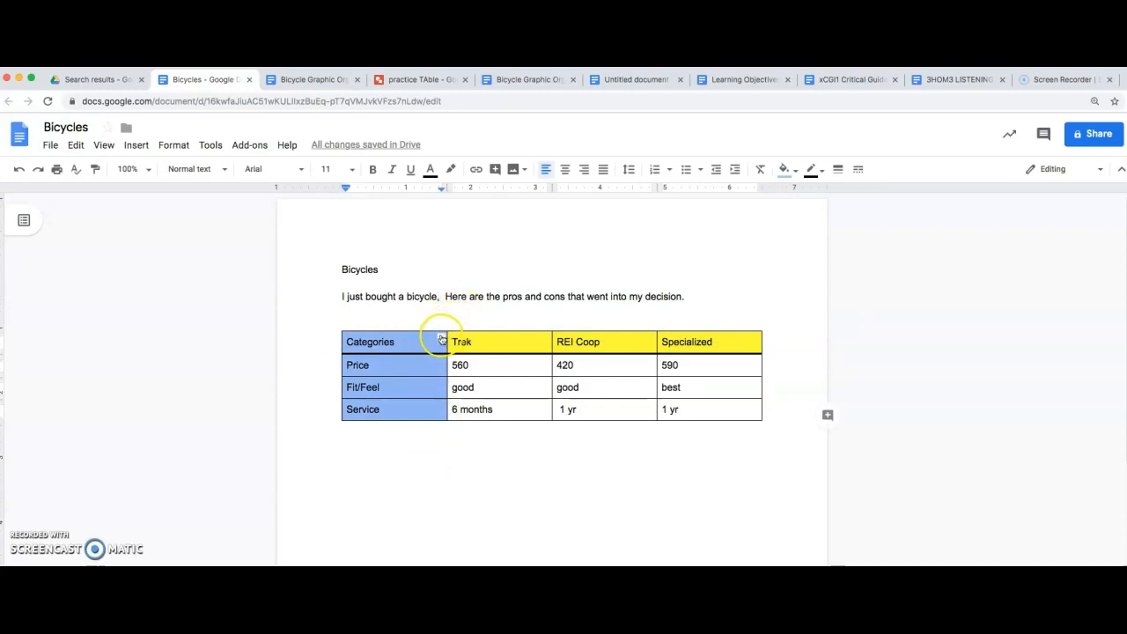
pyautogui.click(441, 338)
pyautogui.click(440, 314)
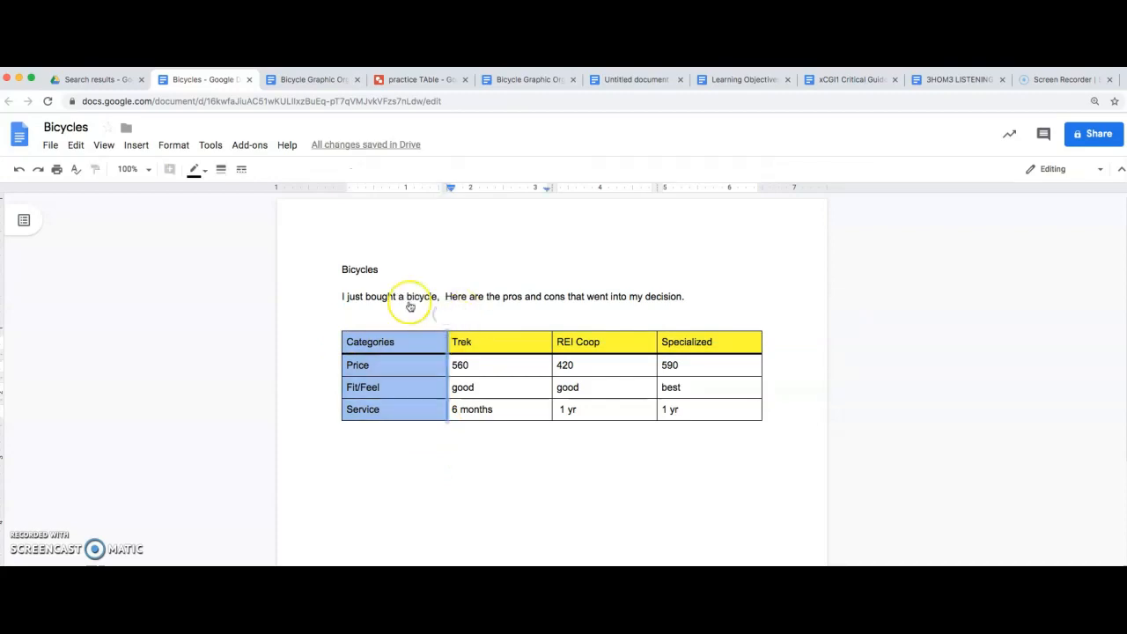
pyautogui.click(221, 169)
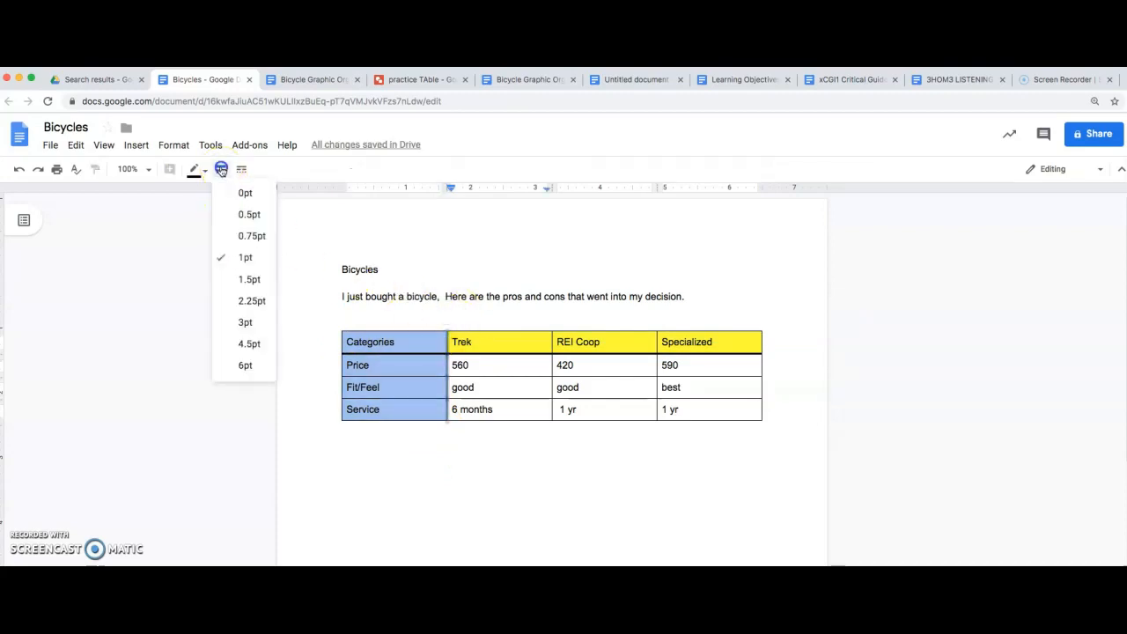
pyautogui.click(252, 300)
pyautogui.click(327, 364)
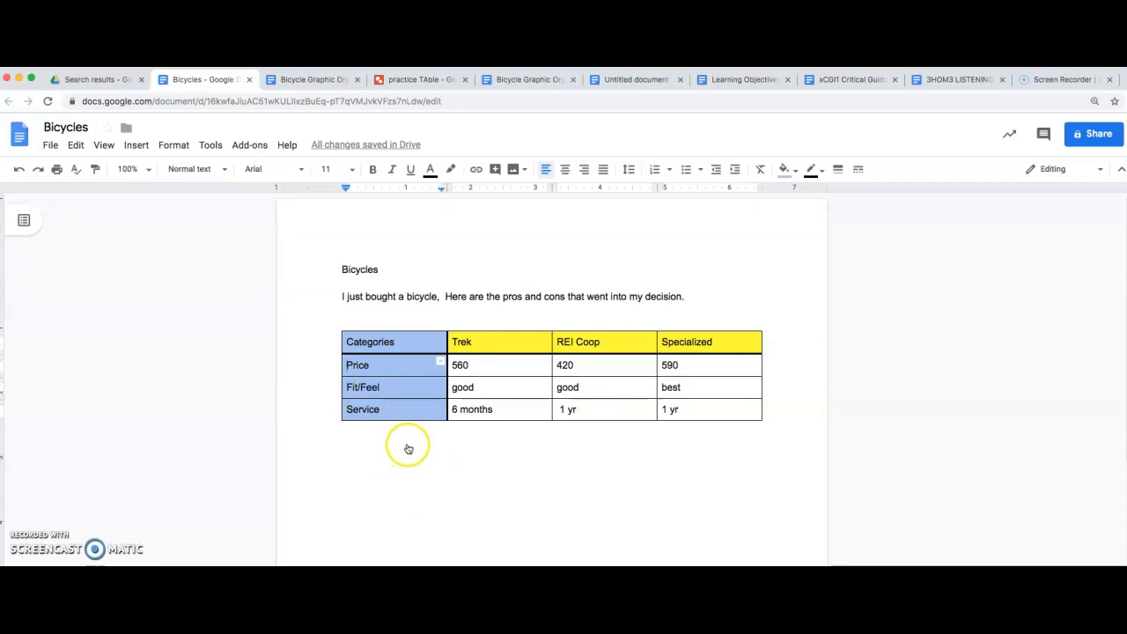
# Add the sentence "So, I am going to make another table, that I can slide around the page." below the table
pyautogui.scroll(-1, 425, 456)
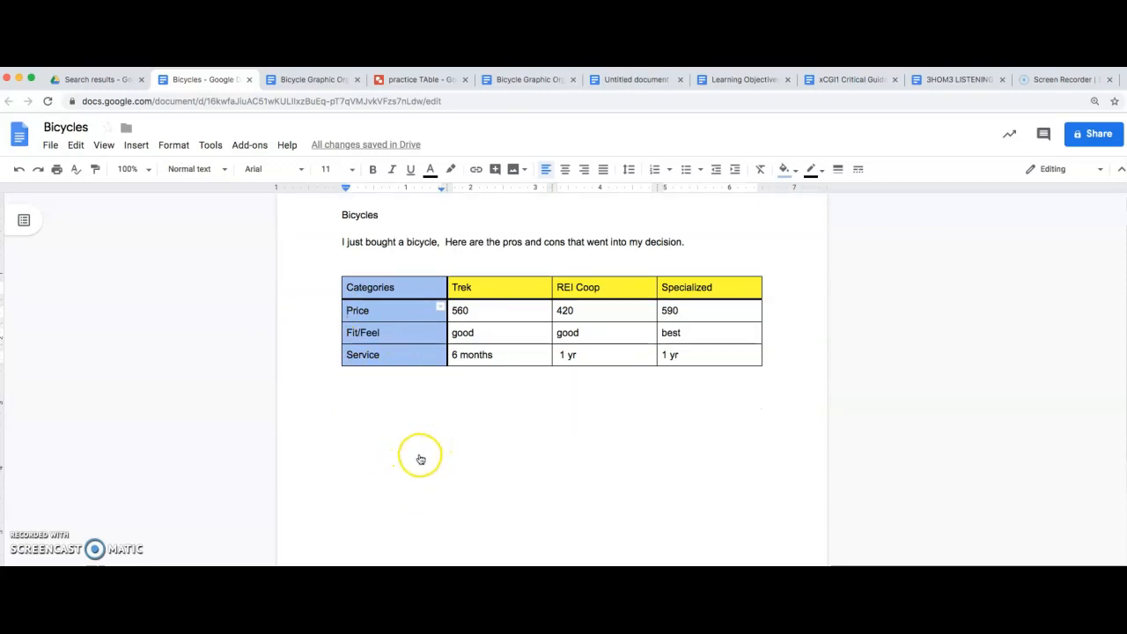
pyautogui.click(353, 395)
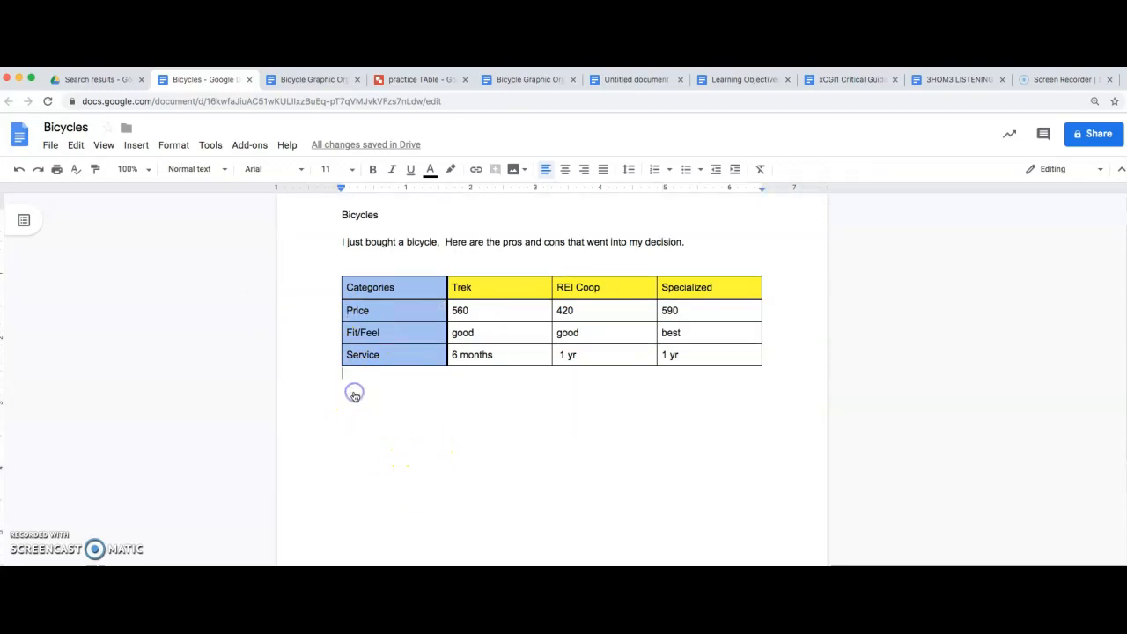
pyautogui.press('Return')
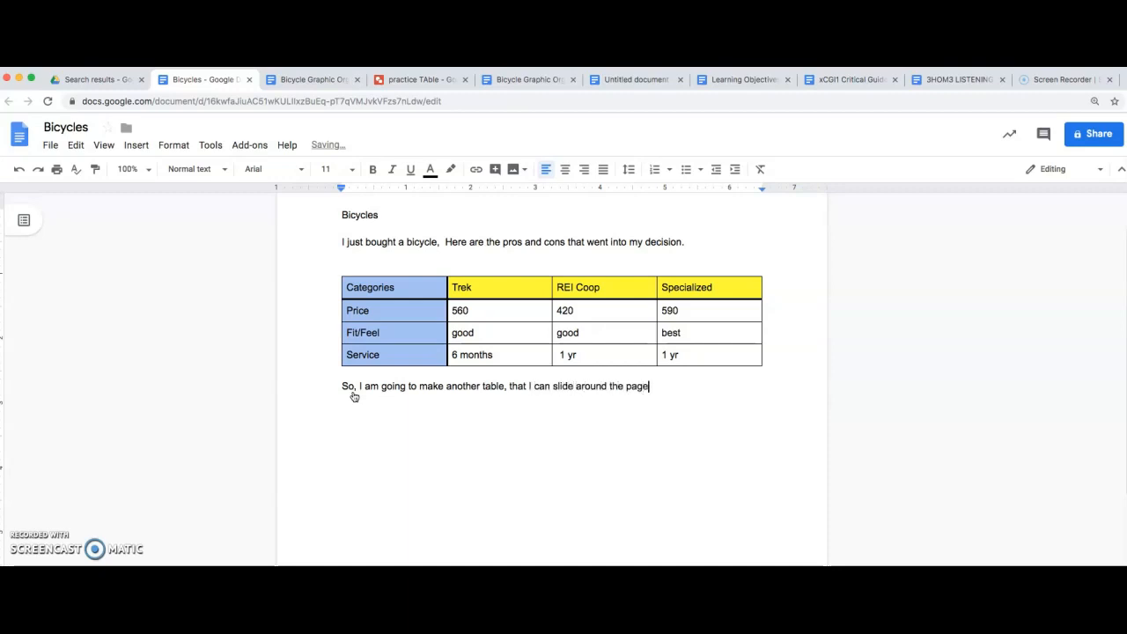
pyautogui.click(15, 410)
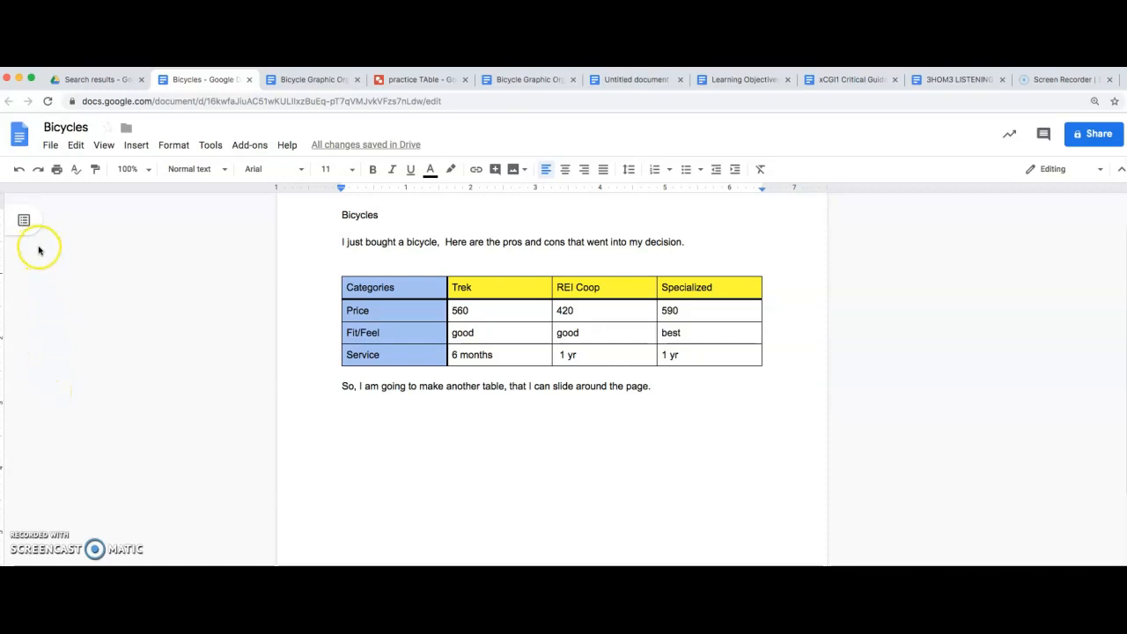
# Switch to Google Drive and create a new Google Drawings file
pyautogui.click(92, 79)
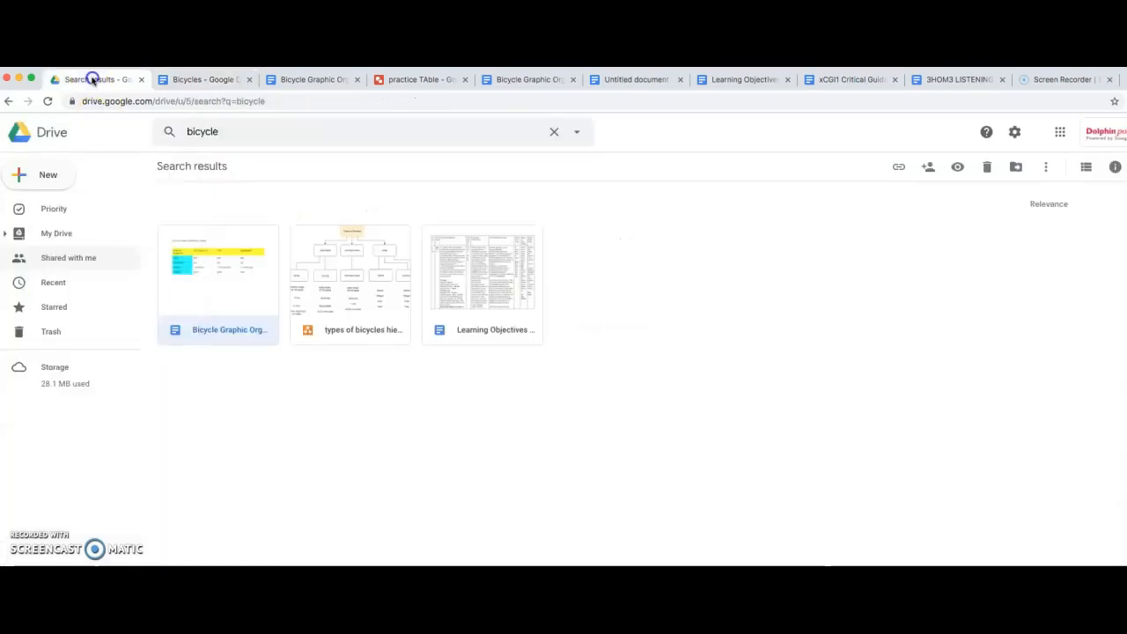
pyautogui.click(25, 178)
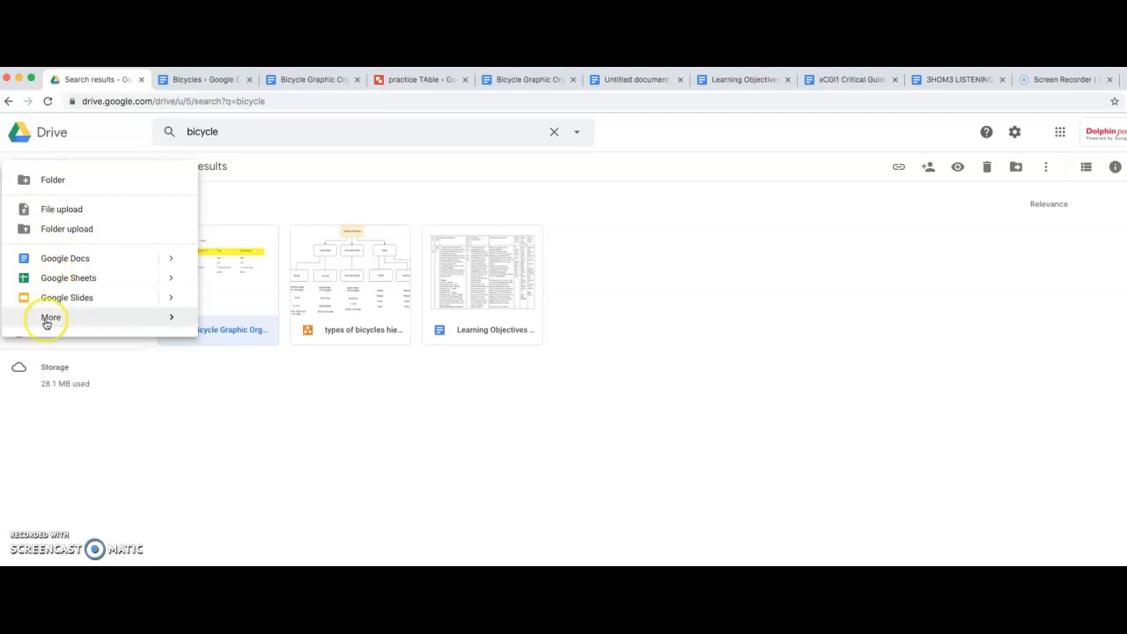
pyautogui.moveTo(50, 321)
pyautogui.click(255, 346)
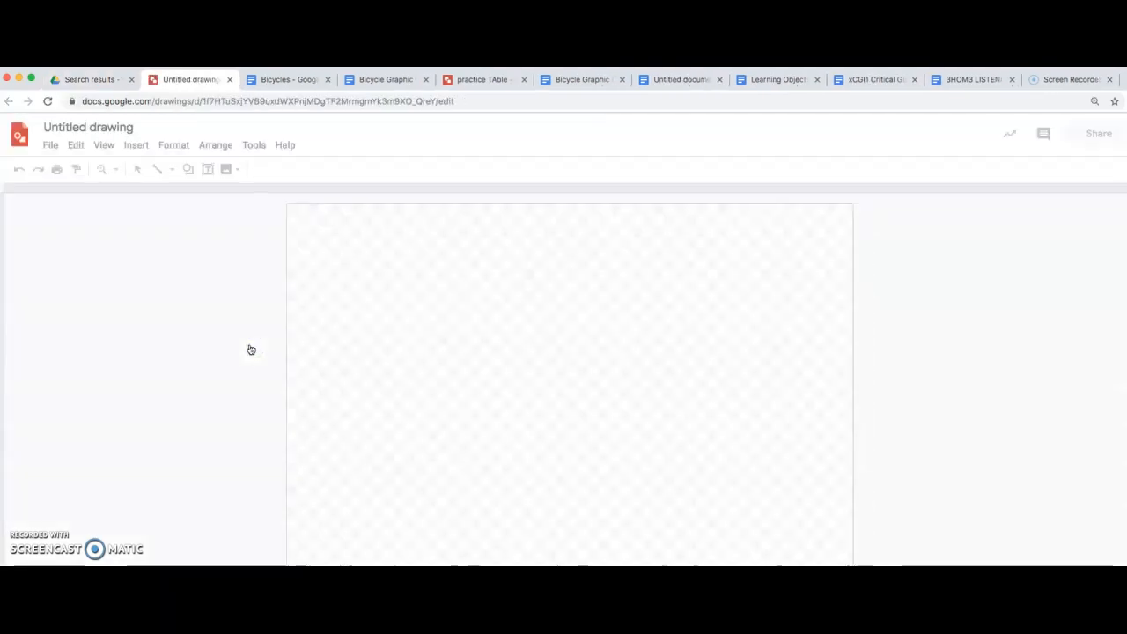
# Insert a table with two columns and three rows into the blank drawing
pyautogui.click(139, 145)
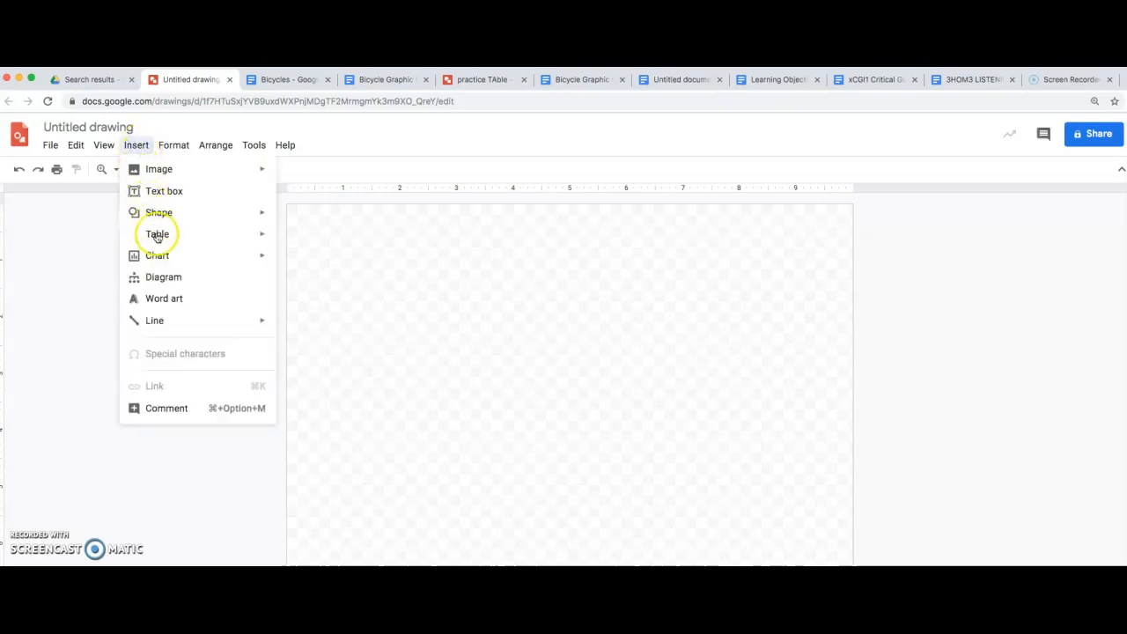
pyautogui.moveTo(156, 234)
pyautogui.click(288, 239)
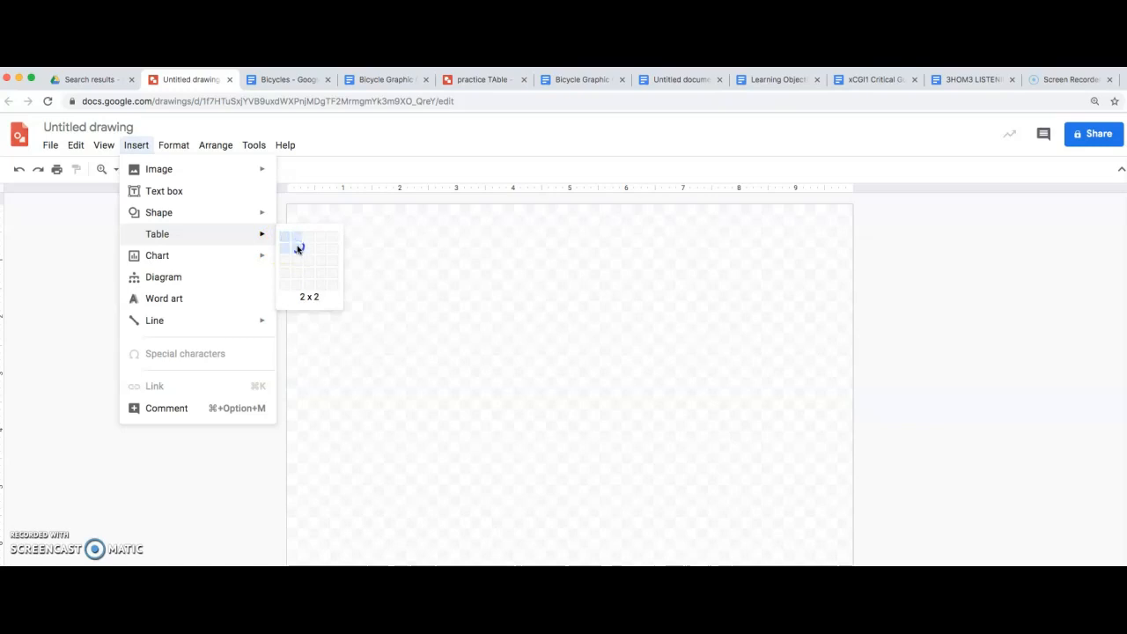
pyautogui.click(300, 260)
# Enter the headers "Store 1" and "Store 2" in the first row of the table
pyautogui.click(410, 395)
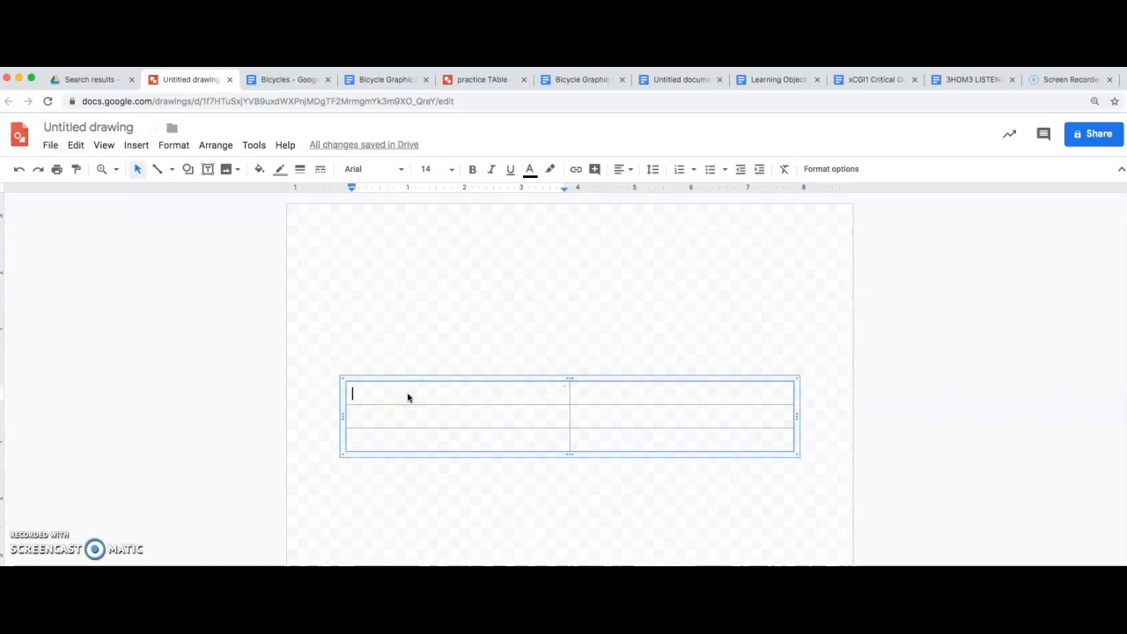
pyautogui.write('Store')
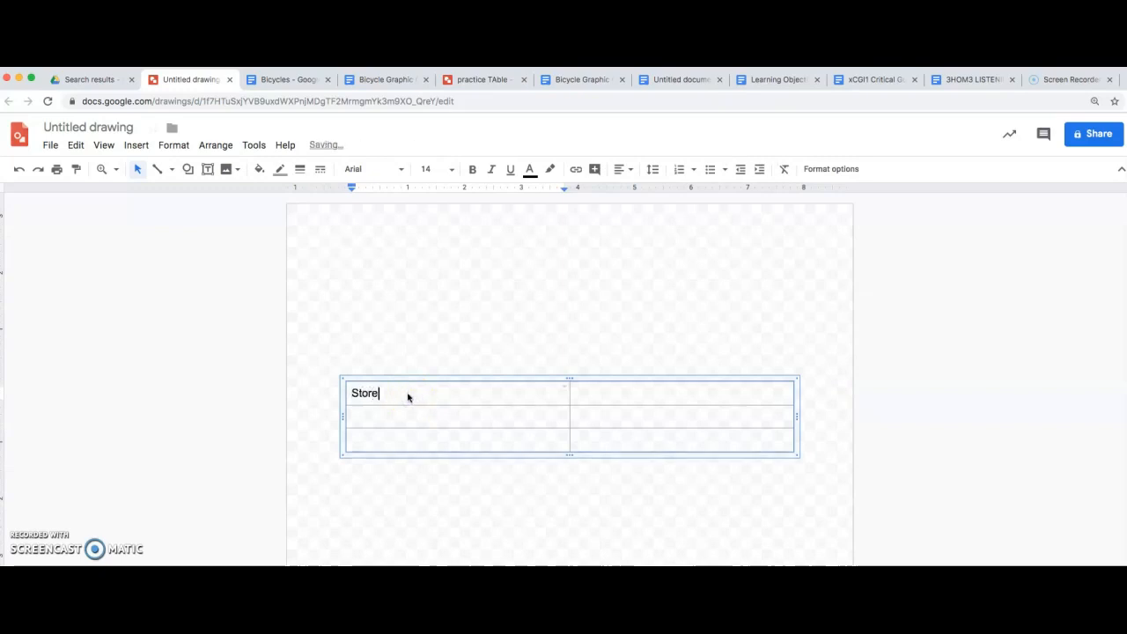
pyautogui.write(' 1')
pyautogui.click(574, 397)
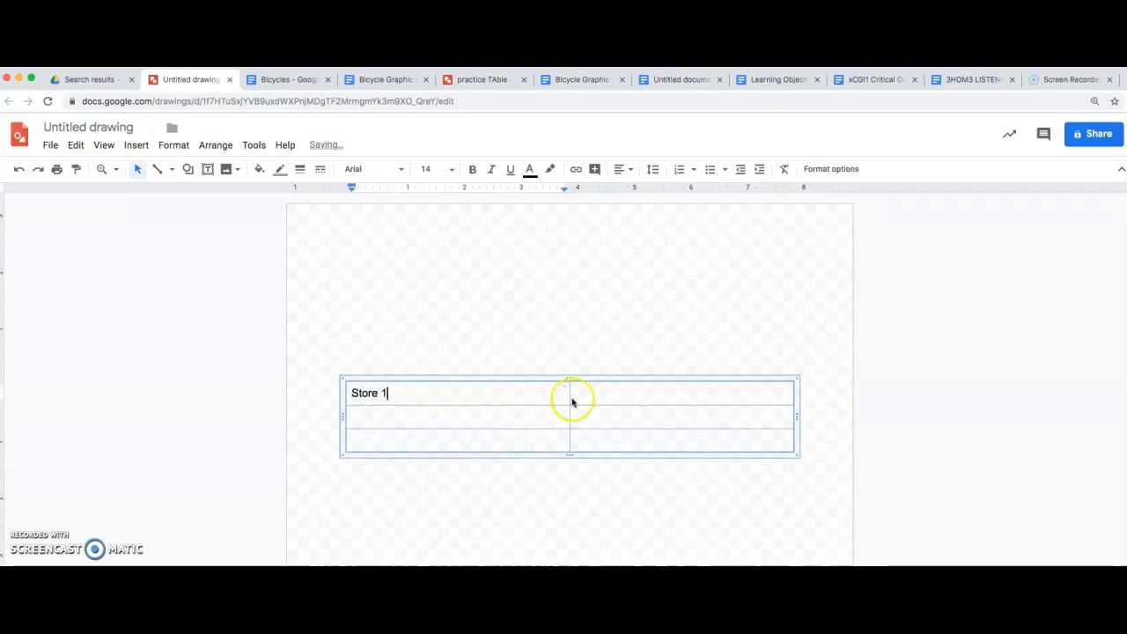
pyautogui.write('Store 2')
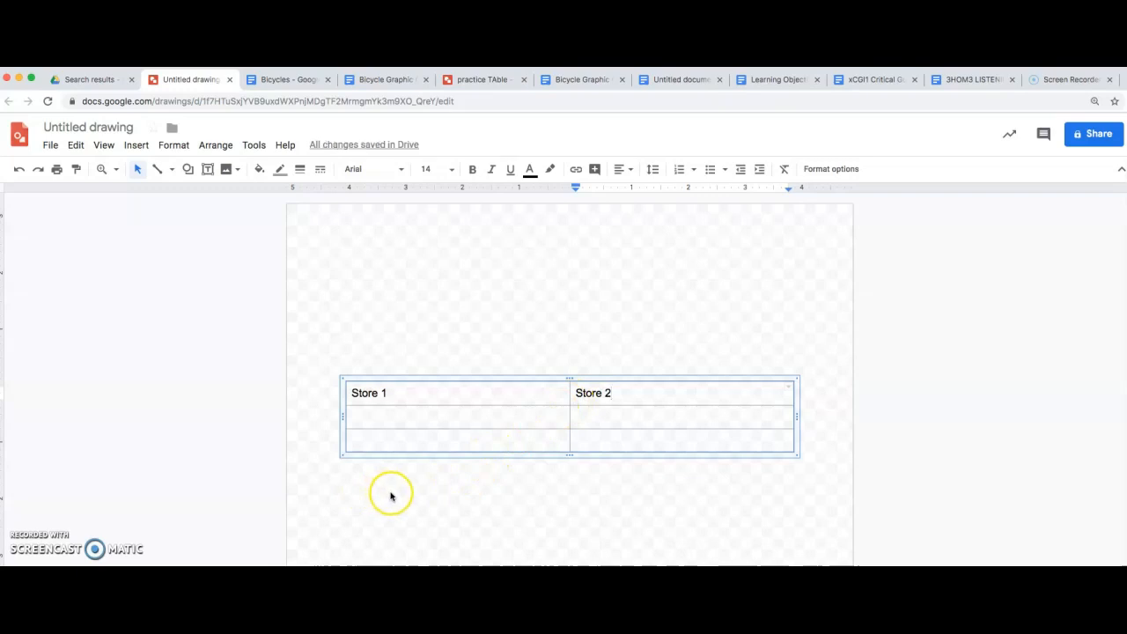
# Fill the second row with "20 miles" and "40 miles", and the third row with "Water bottle" and "hat"
pyautogui.click(406, 418)
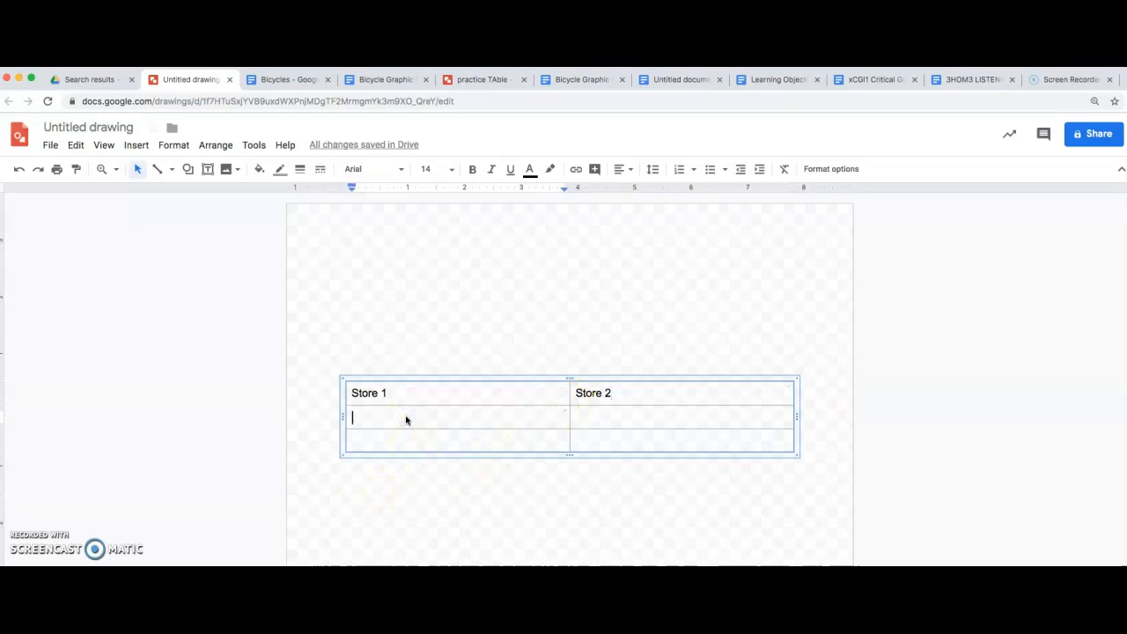
pyautogui.write('20 miles')
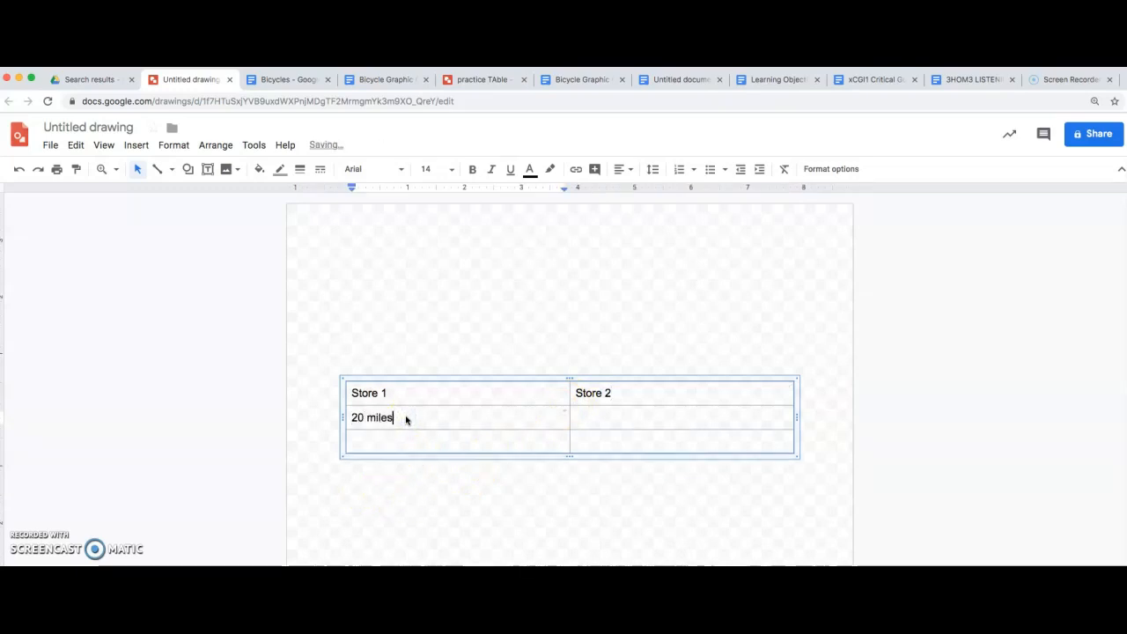
pyautogui.click(579, 416)
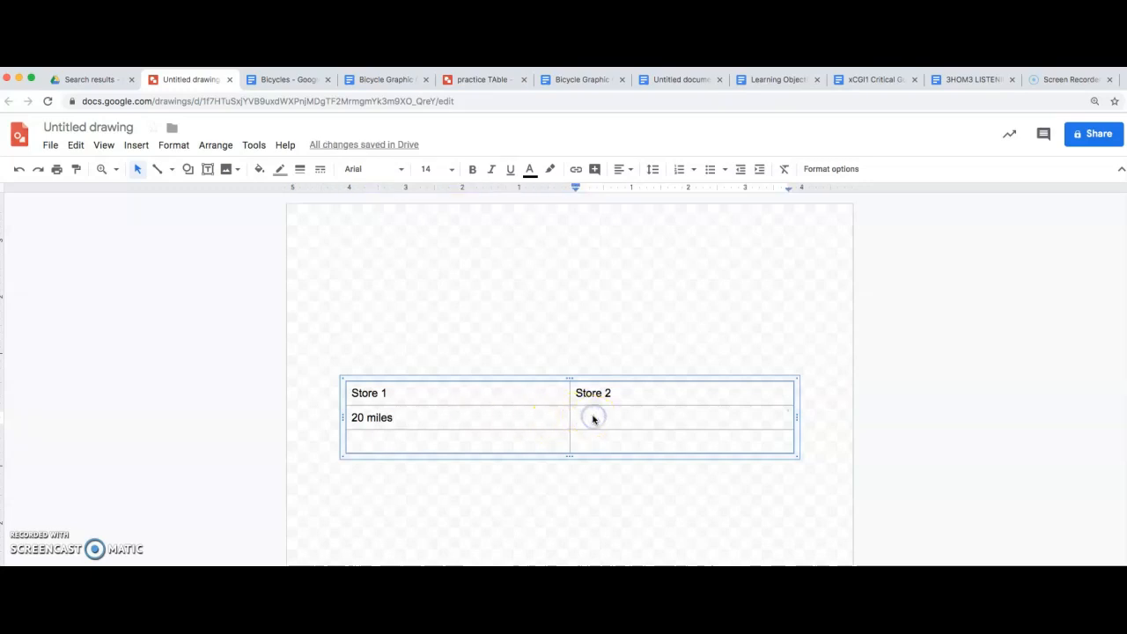
pyautogui.write('40 miles')
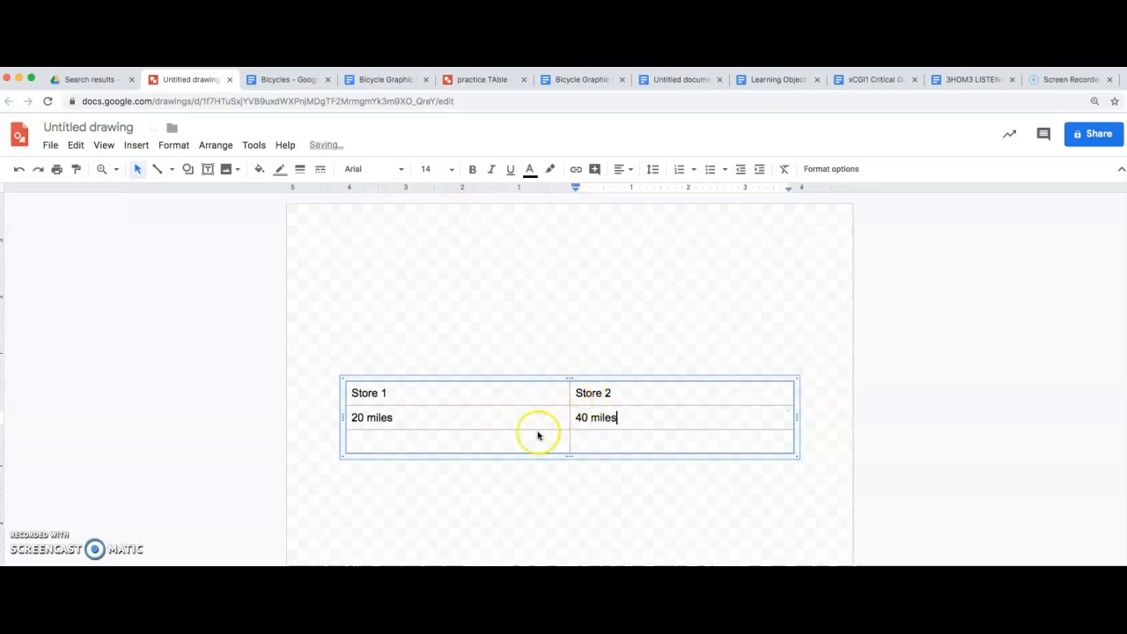
pyautogui.click(449, 441)
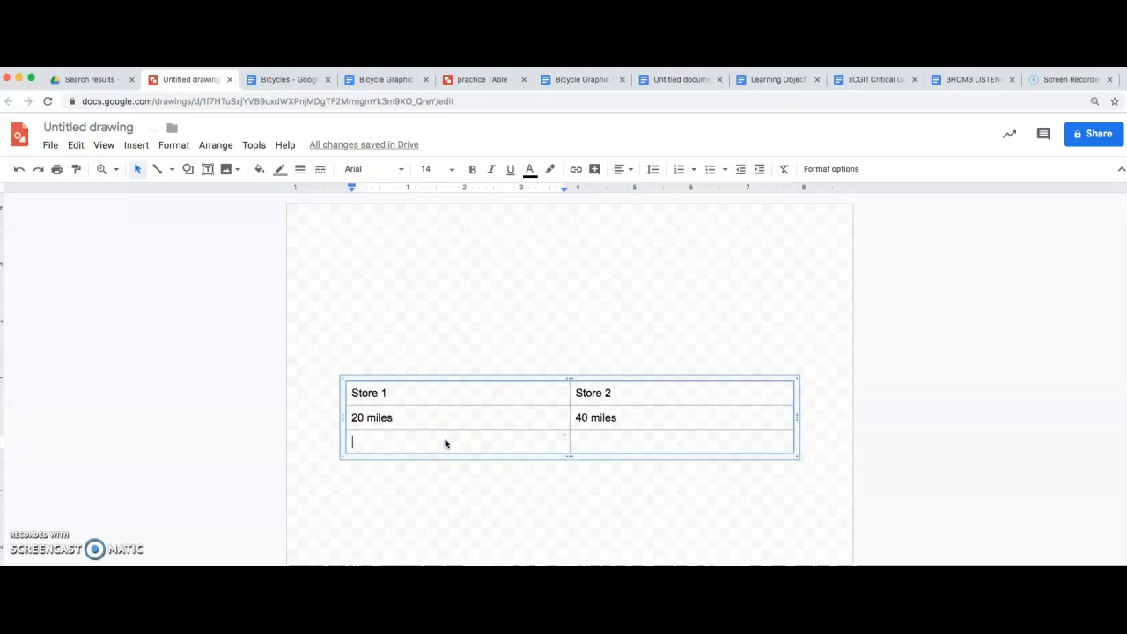
pyautogui.write('w')
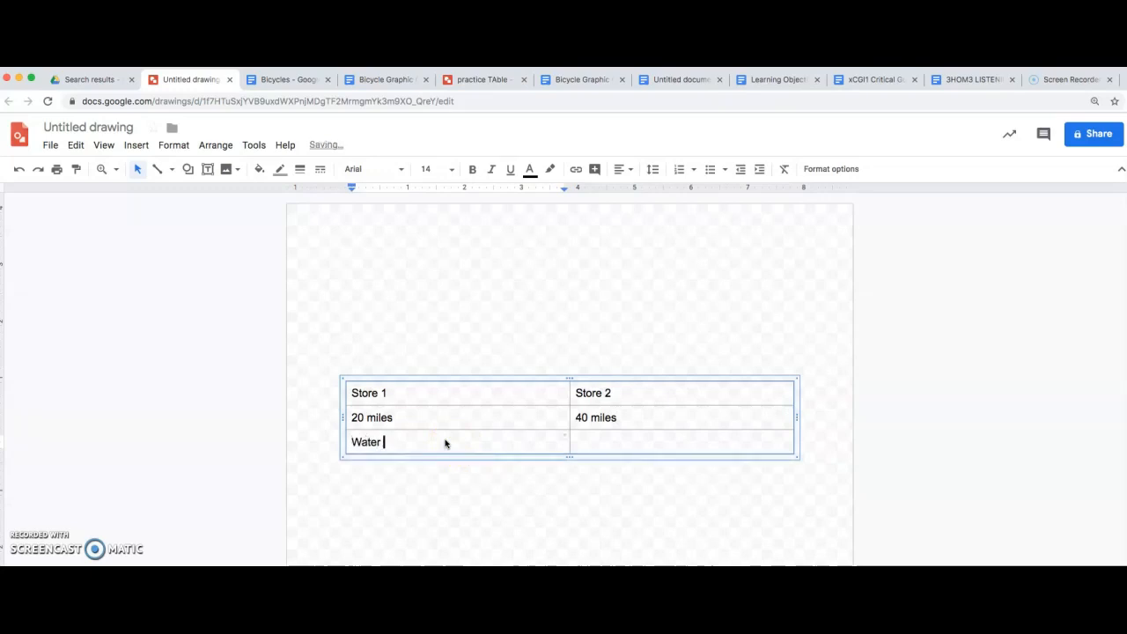
pyautogui.click(601, 441)
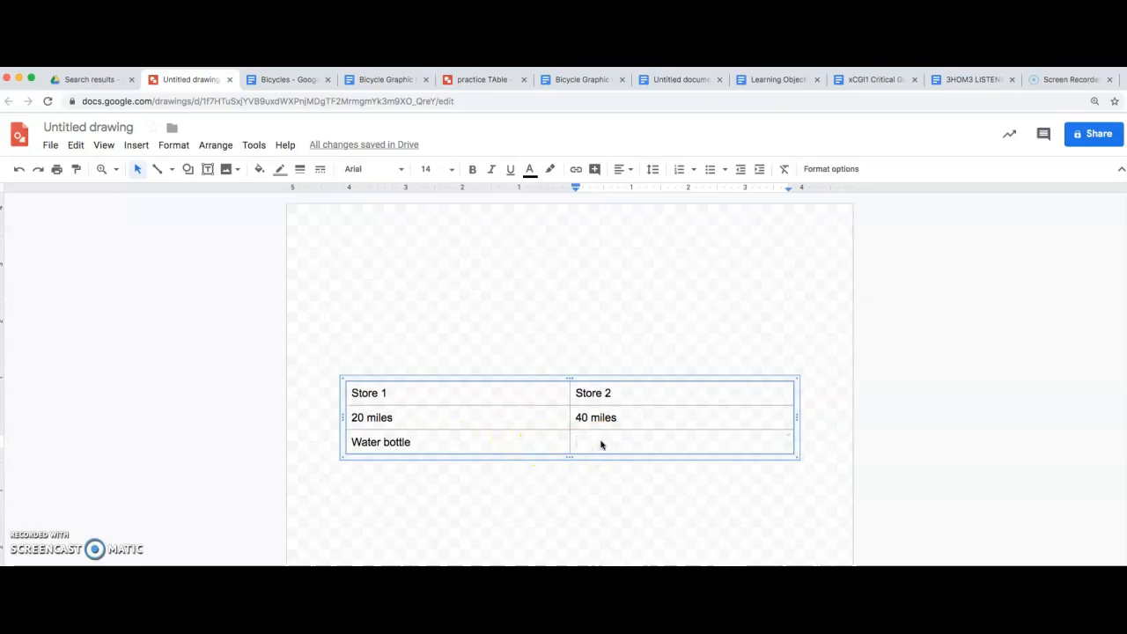
pyautogui.write('hat')
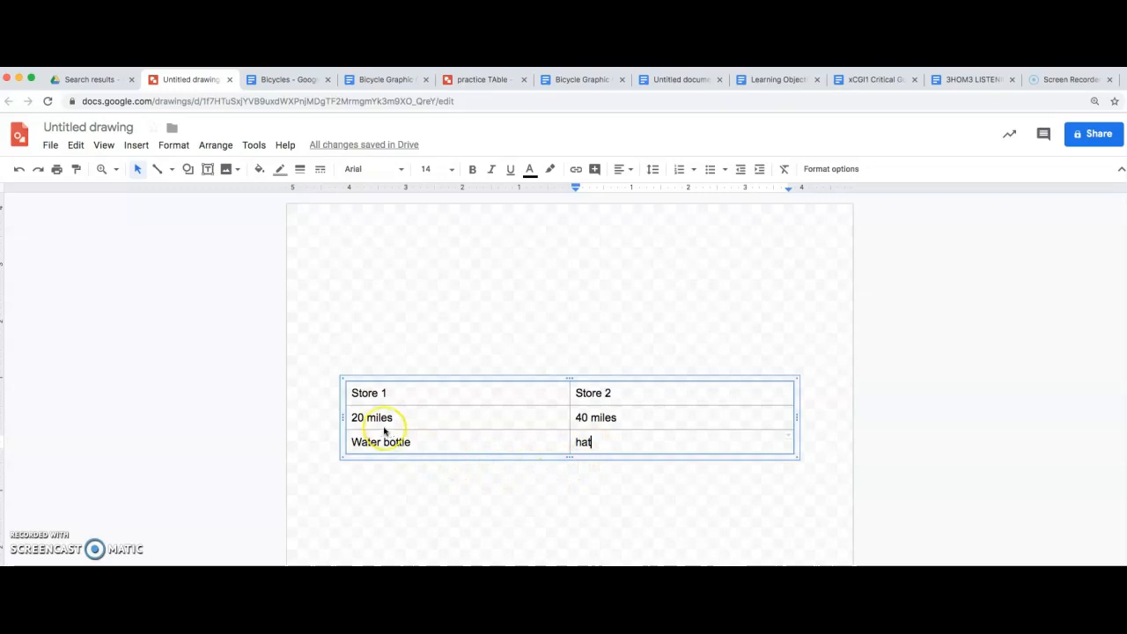
pyautogui.click(359, 388)
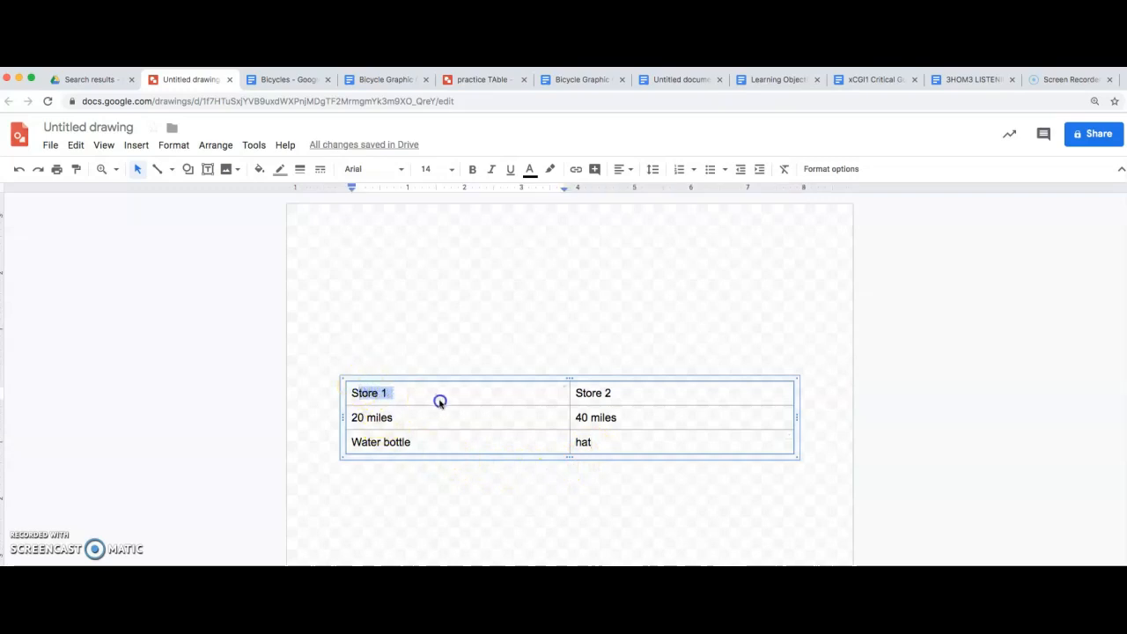
pyautogui.moveTo(440, 401); pyautogui.dragTo(474, 437)
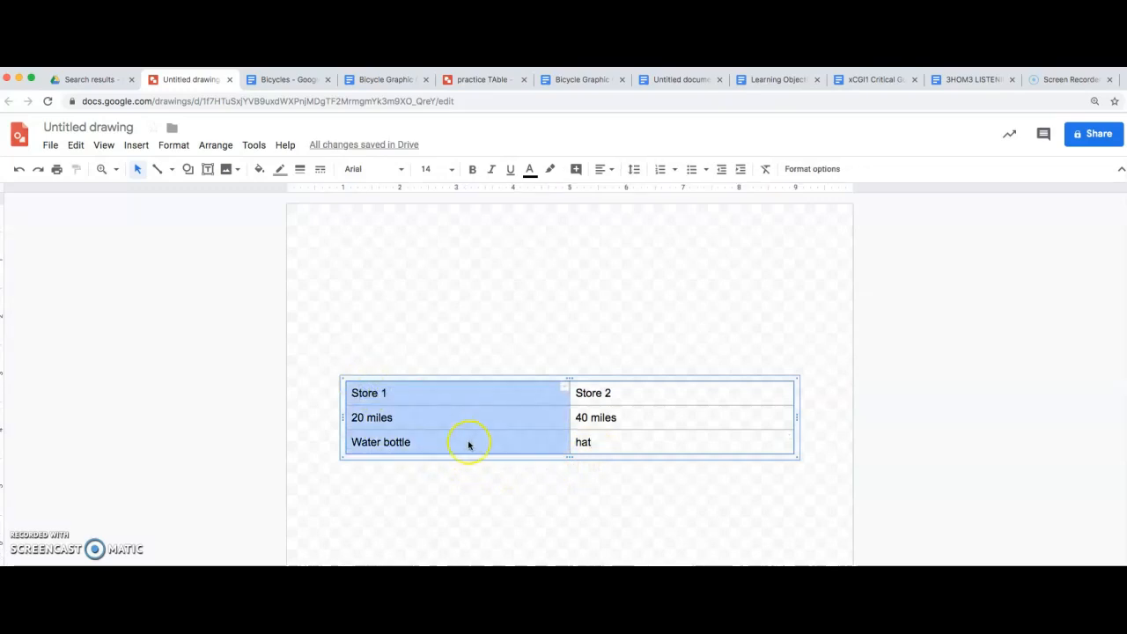
pyautogui.click(452, 382)
pyautogui.click(431, 397)
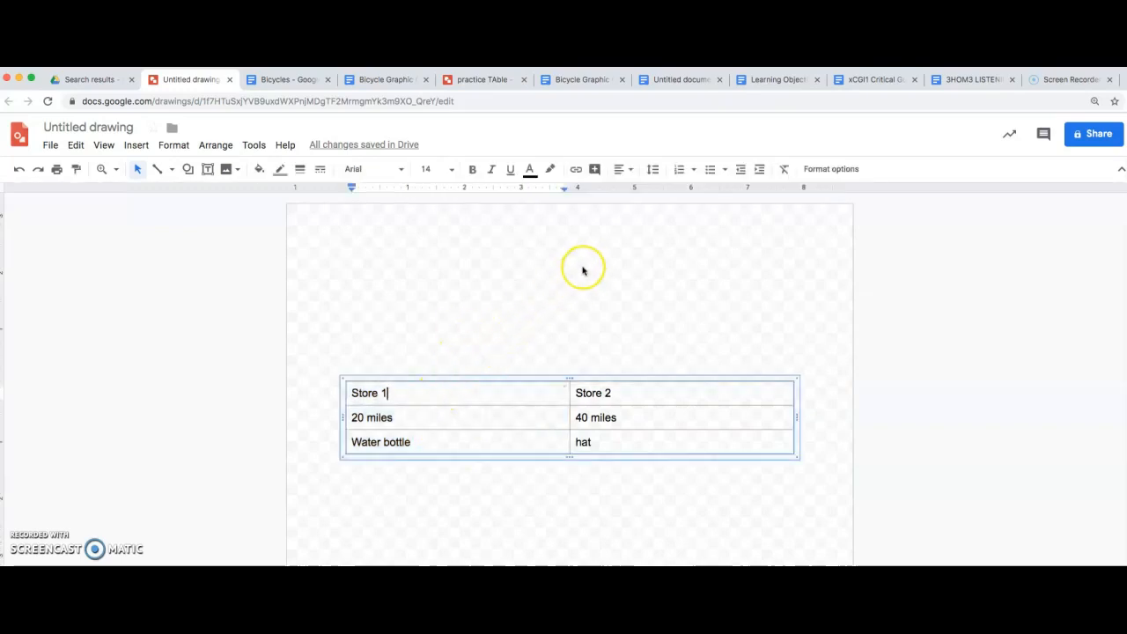
# Insert a column to the left of Store 1 and label its second and third rows "distance" and "Free stuff"
pyautogui.rightClick(415, 395)
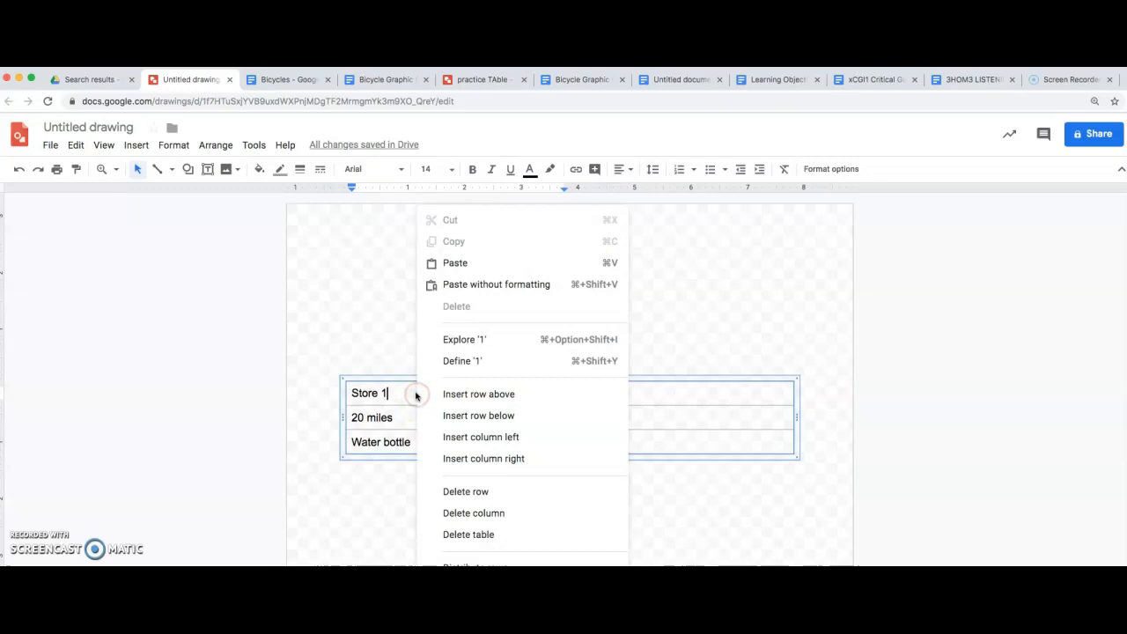
pyautogui.click(485, 437)
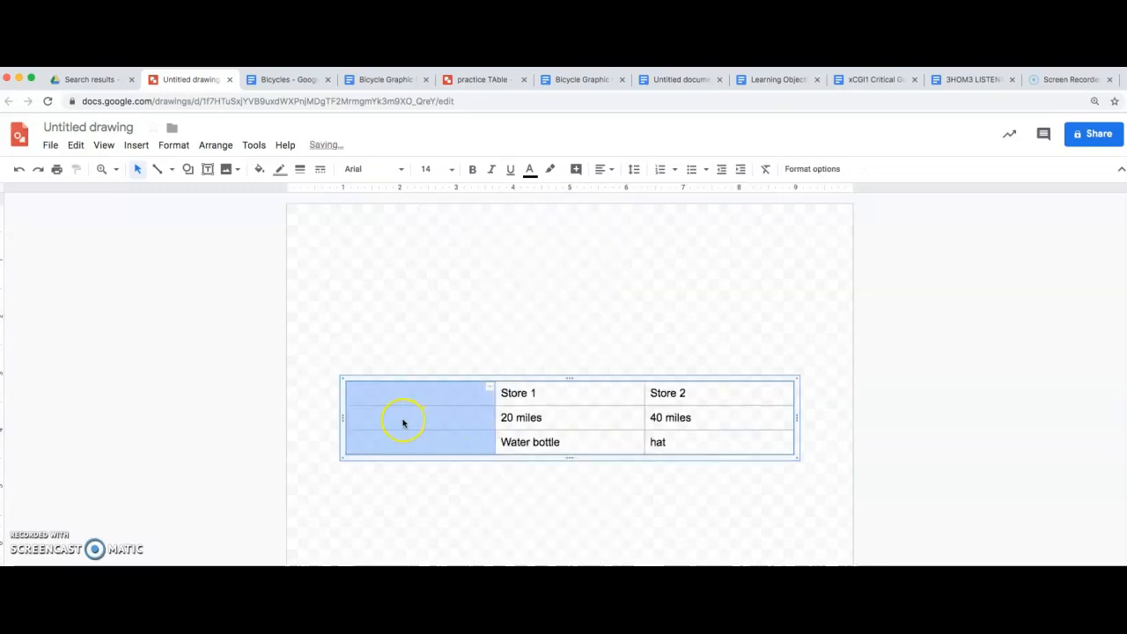
pyautogui.click(374, 419)
pyautogui.write('distance')
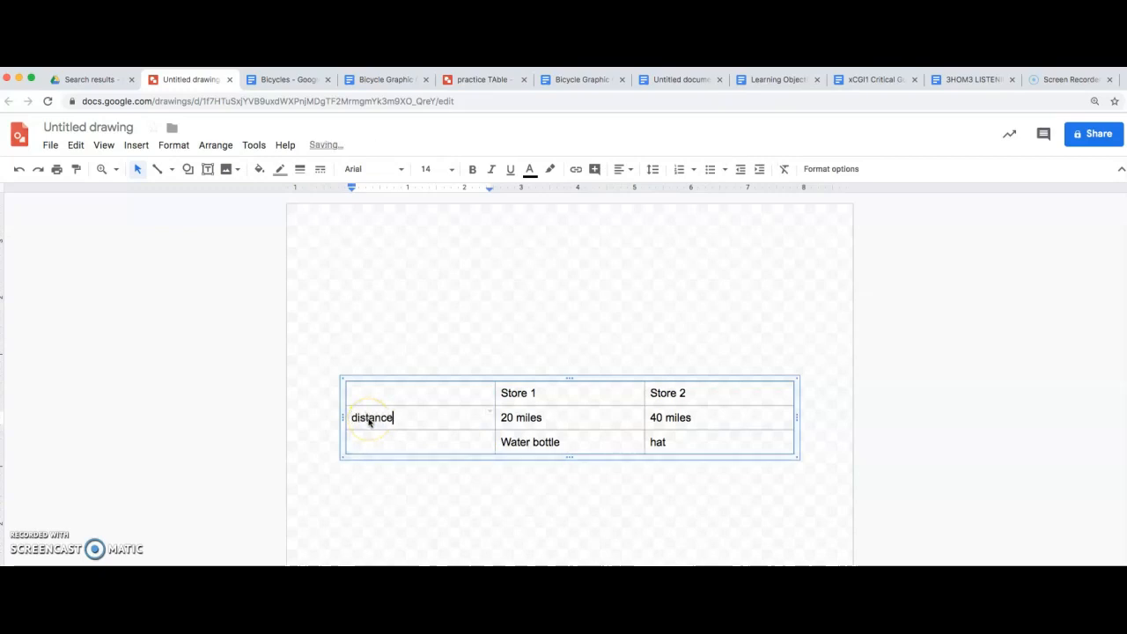
pyautogui.click(365, 446)
pyautogui.write('fre')
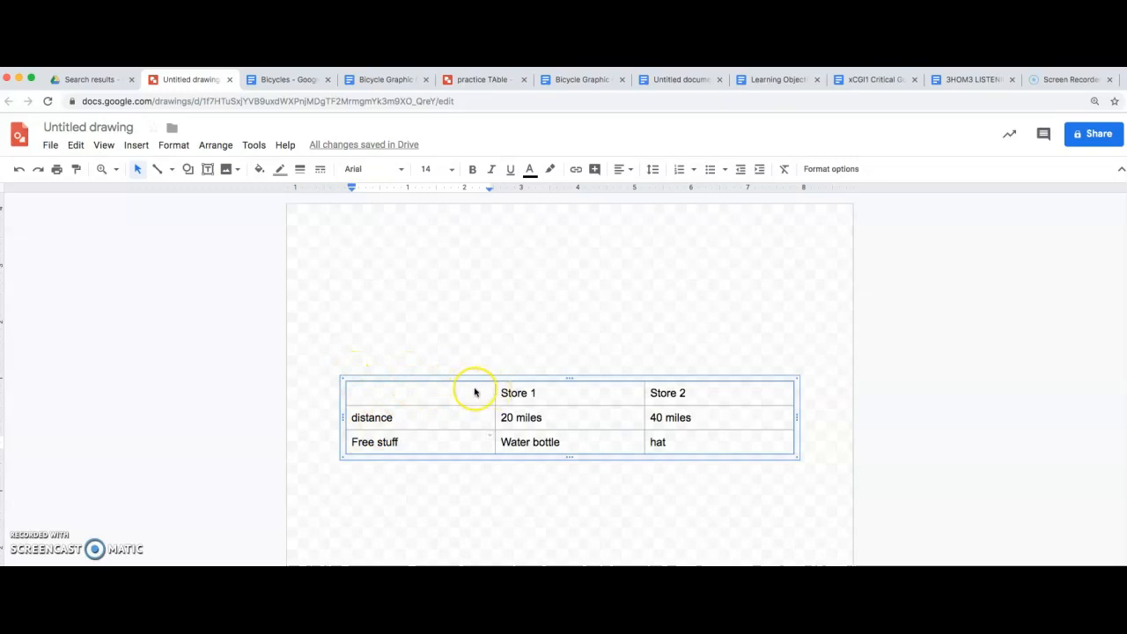
pyautogui.moveTo(431, 387); pyautogui.dragTo(430, 435)
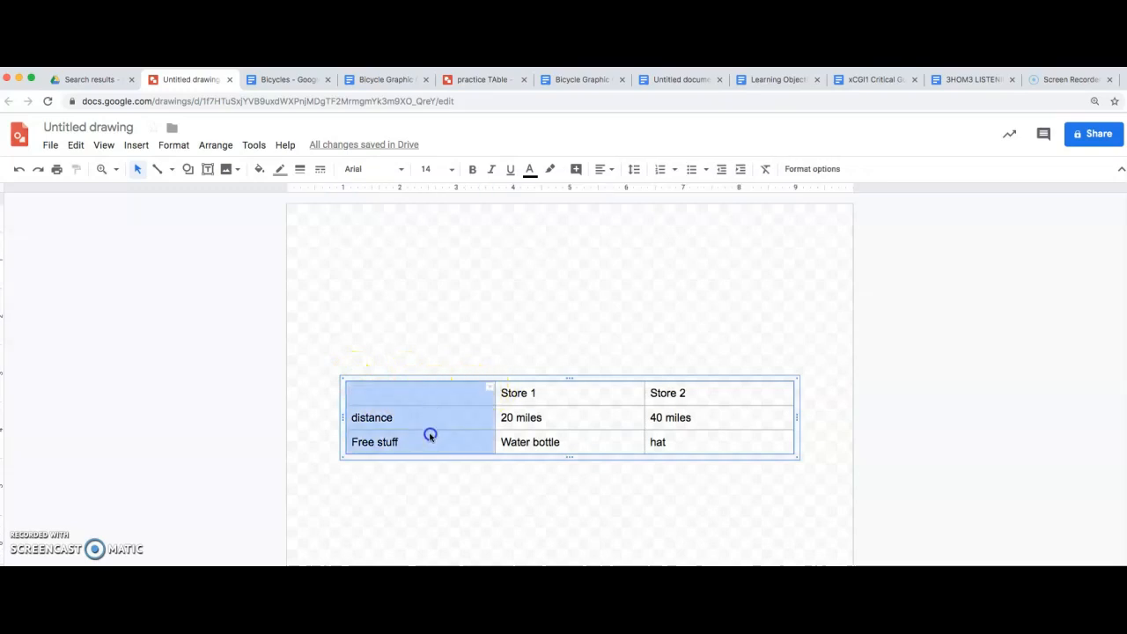
pyautogui.click(489, 387)
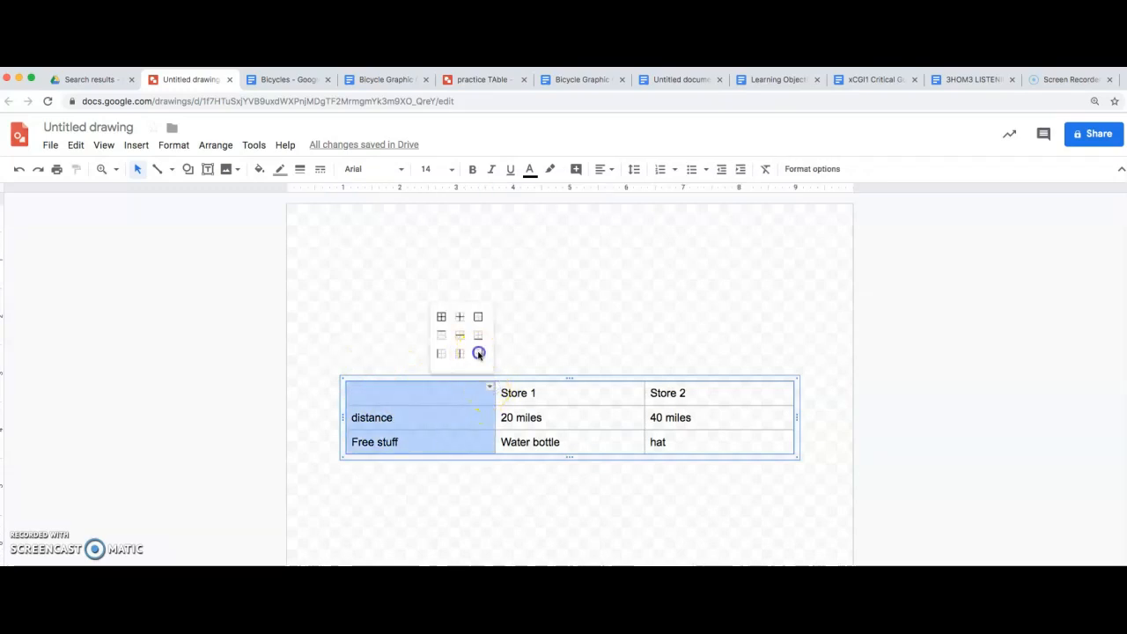
pyautogui.click(420, 384)
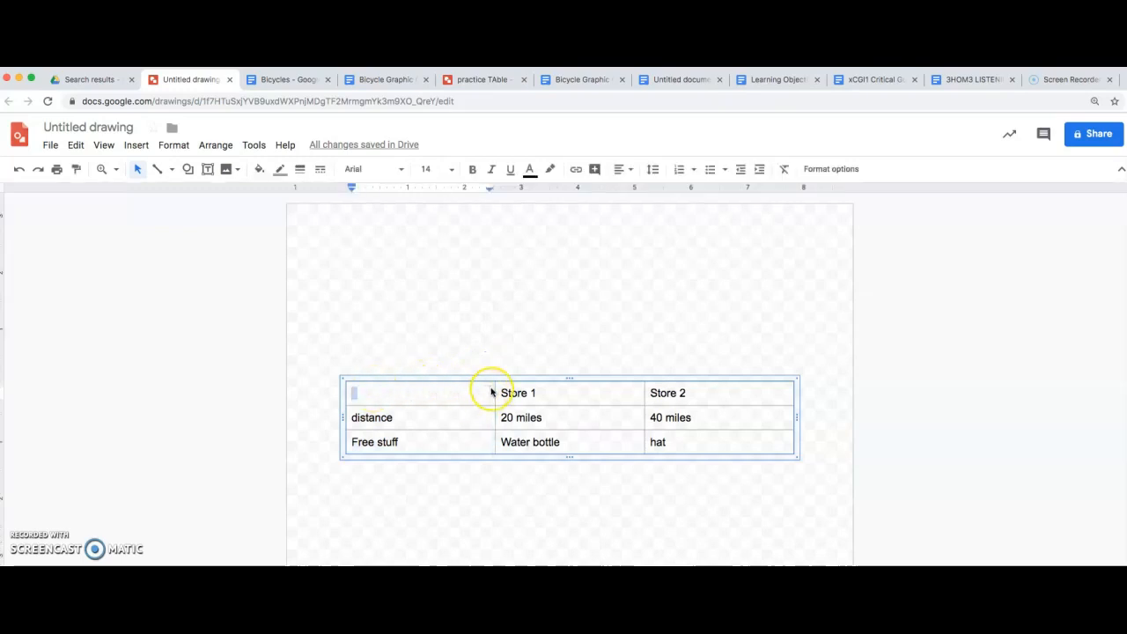
pyautogui.click(489, 390)
# Set the right border of the first column, across all three rows, to a 3px line weight
pyautogui.moveTo(417, 395); pyautogui.dragTo(449, 439)
pyautogui.click(489, 389)
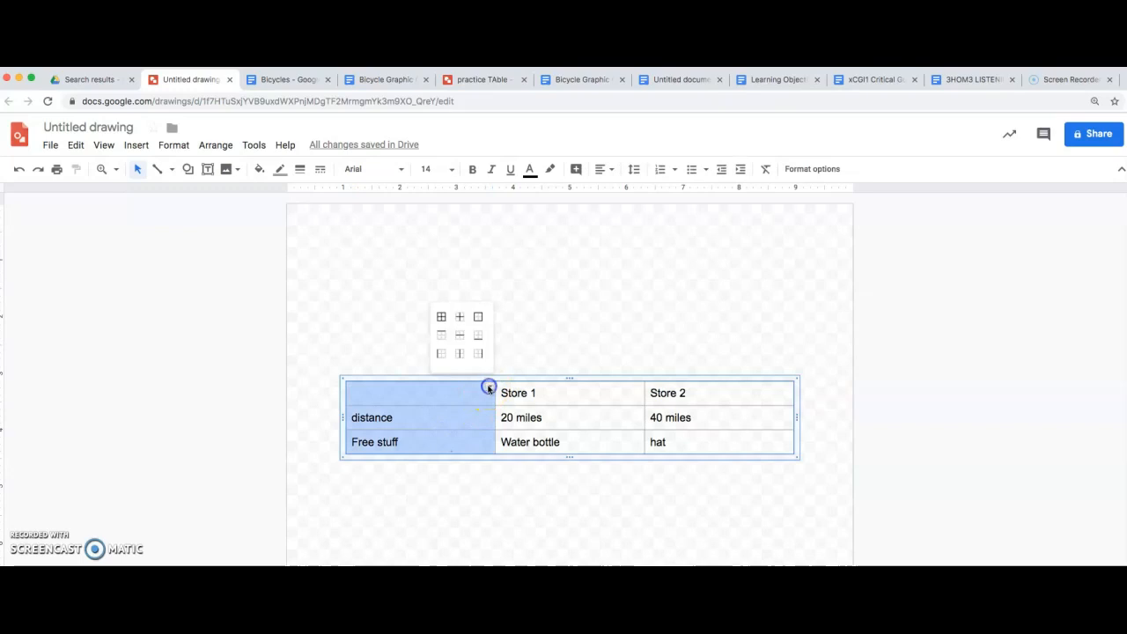
pyautogui.click(478, 353)
pyautogui.click(280, 169)
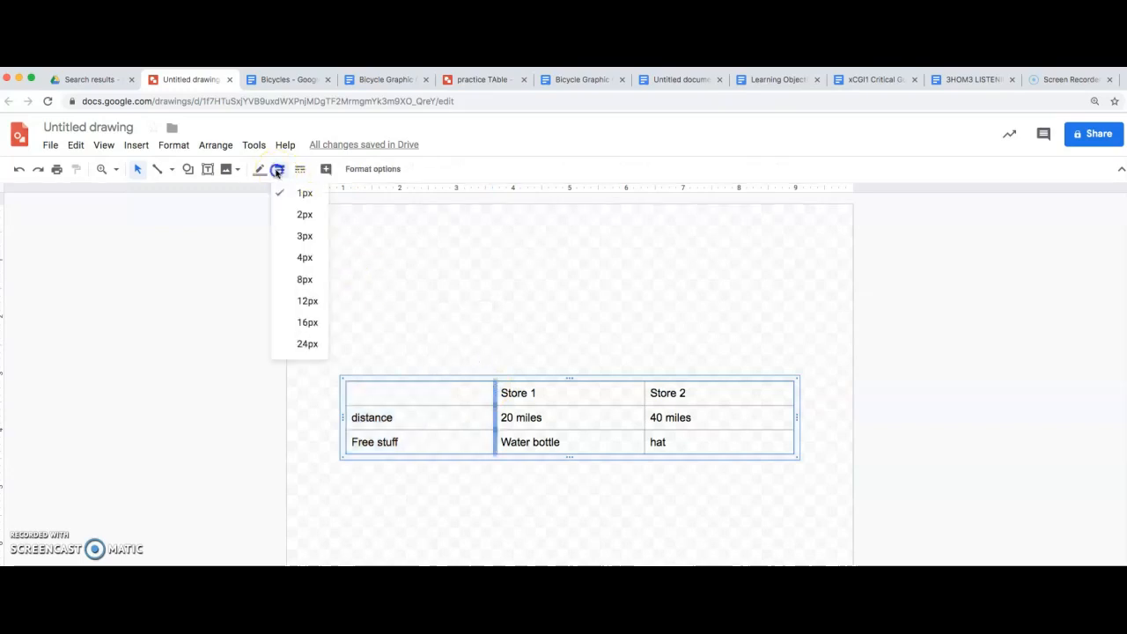
pyautogui.click(303, 236)
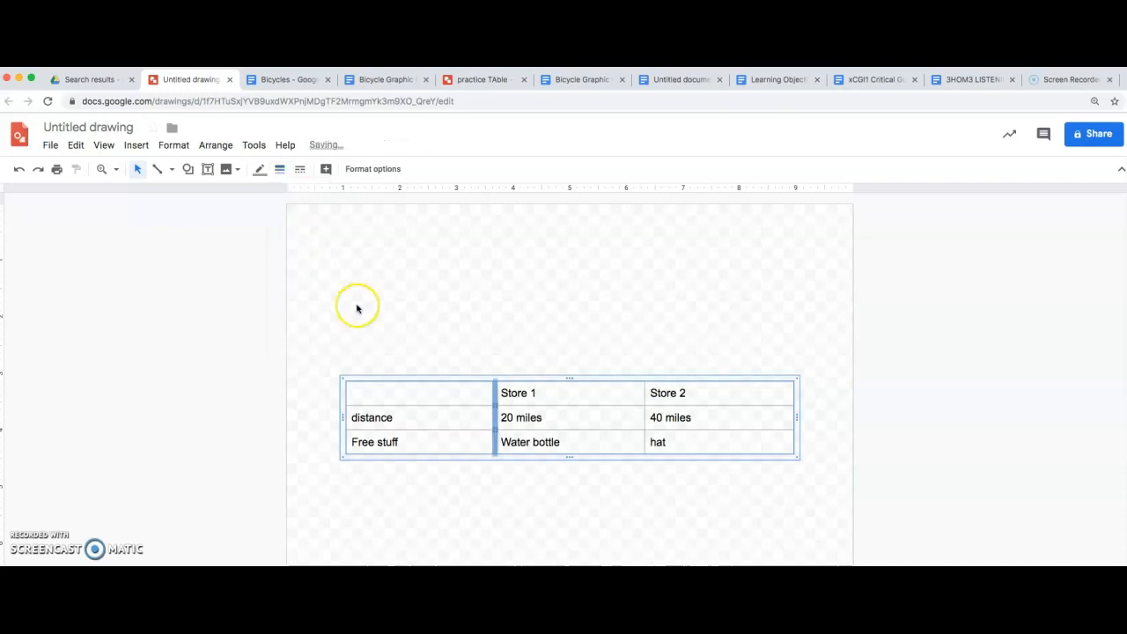
# Set the bottom border of the table's header row to a 3px line weight and deselect the table
pyautogui.click(370, 392)
pyautogui.moveTo(370, 391); pyautogui.dragTo(719, 392)
pyautogui.click(788, 388)
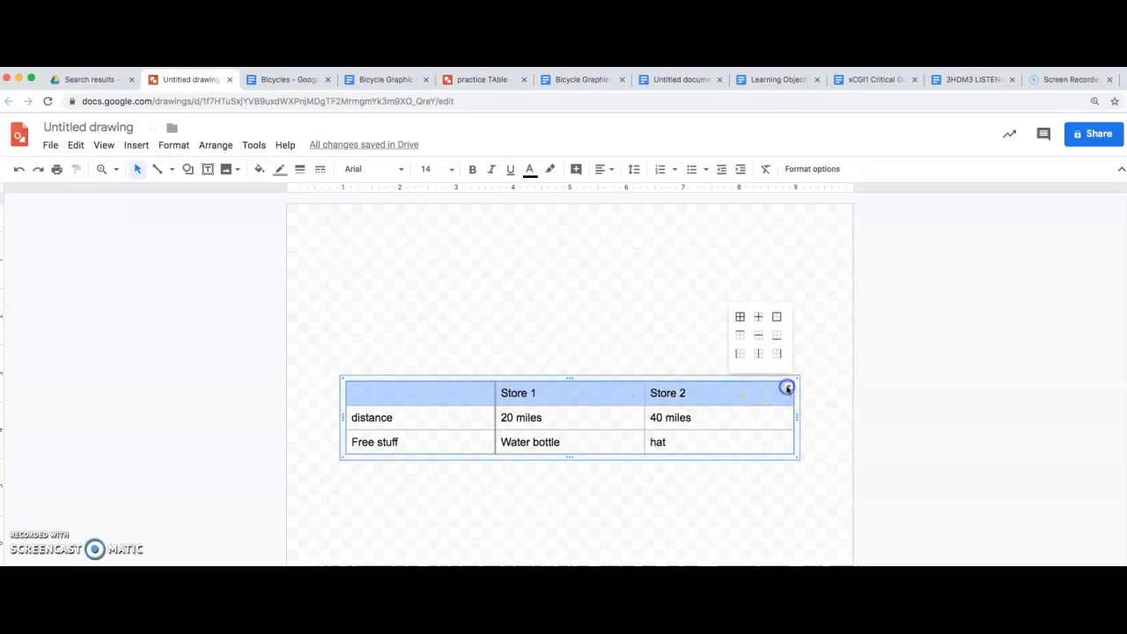
pyautogui.click(777, 335)
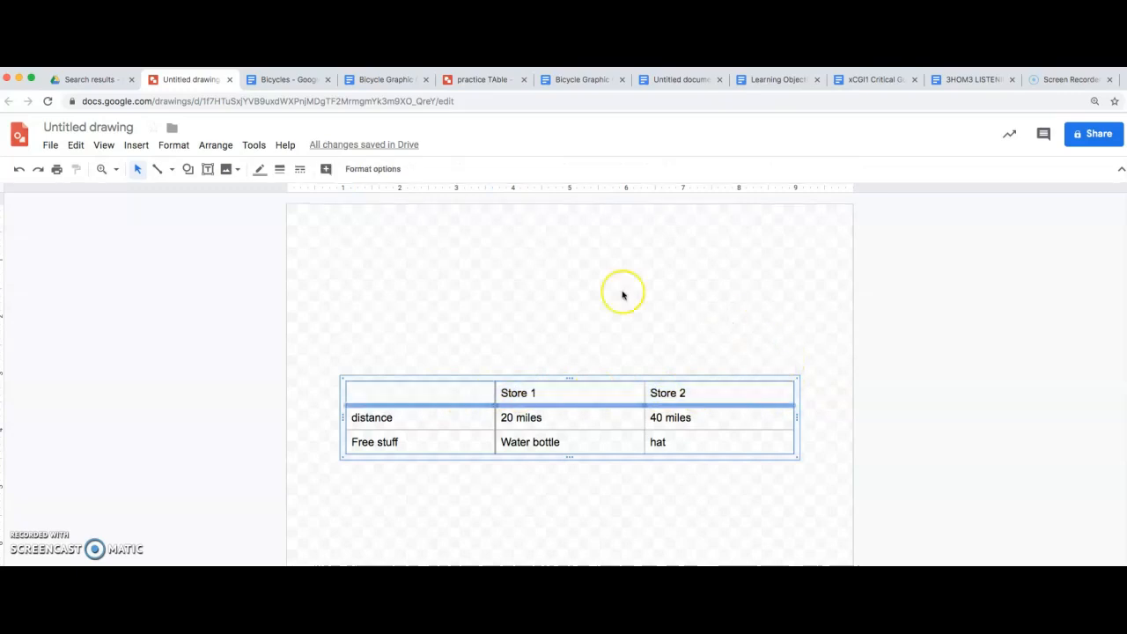
pyautogui.click(279, 170)
pyautogui.click(286, 234)
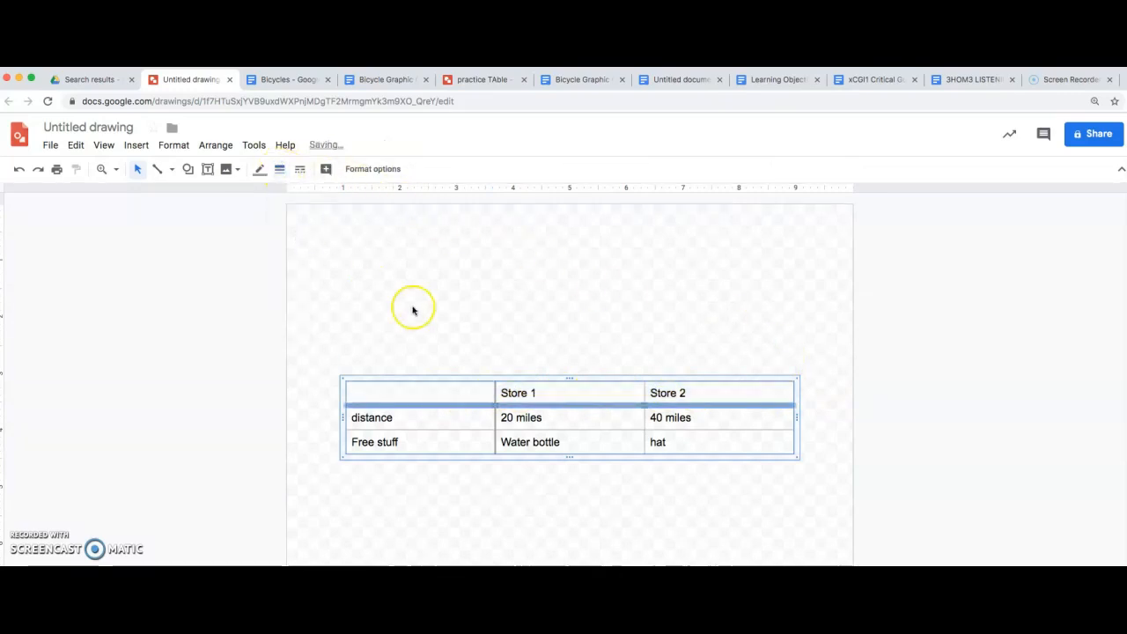
pyautogui.click(434, 317)
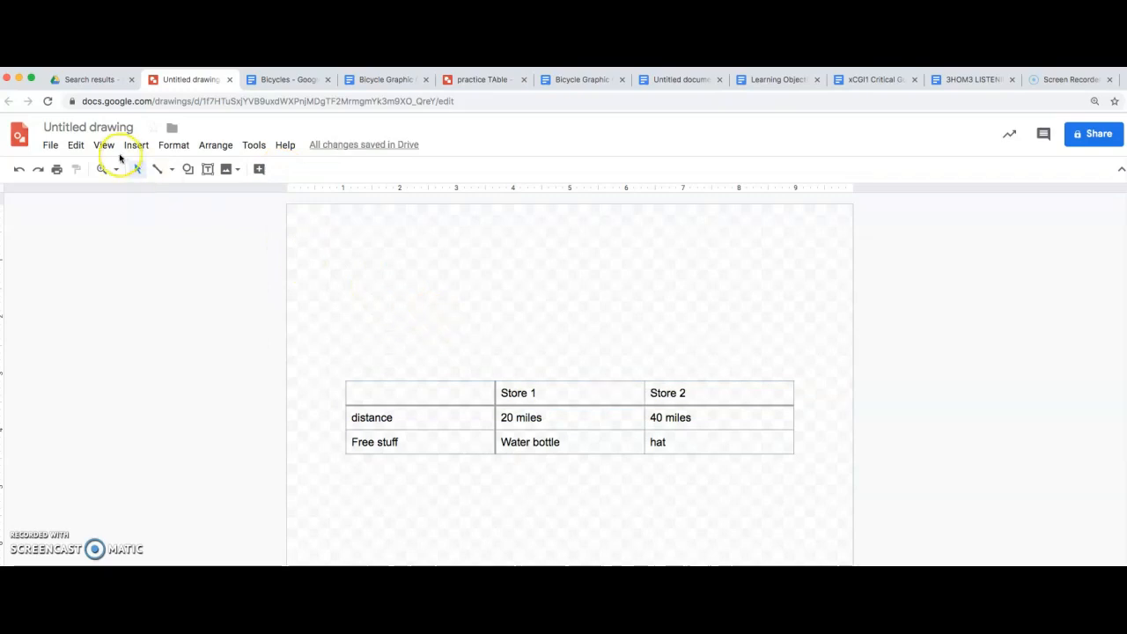
# Switch to the Bicycles document and start a new line below the sentence about making another table
pyautogui.click(292, 80)
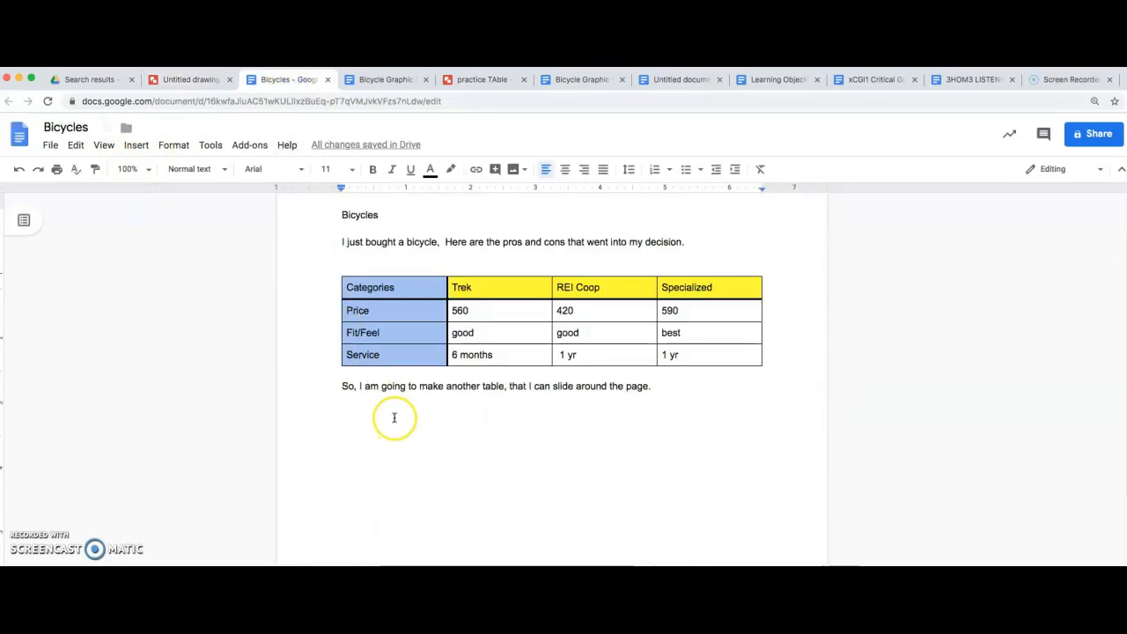
pyautogui.click(556, 406)
pyautogui.press('Return')
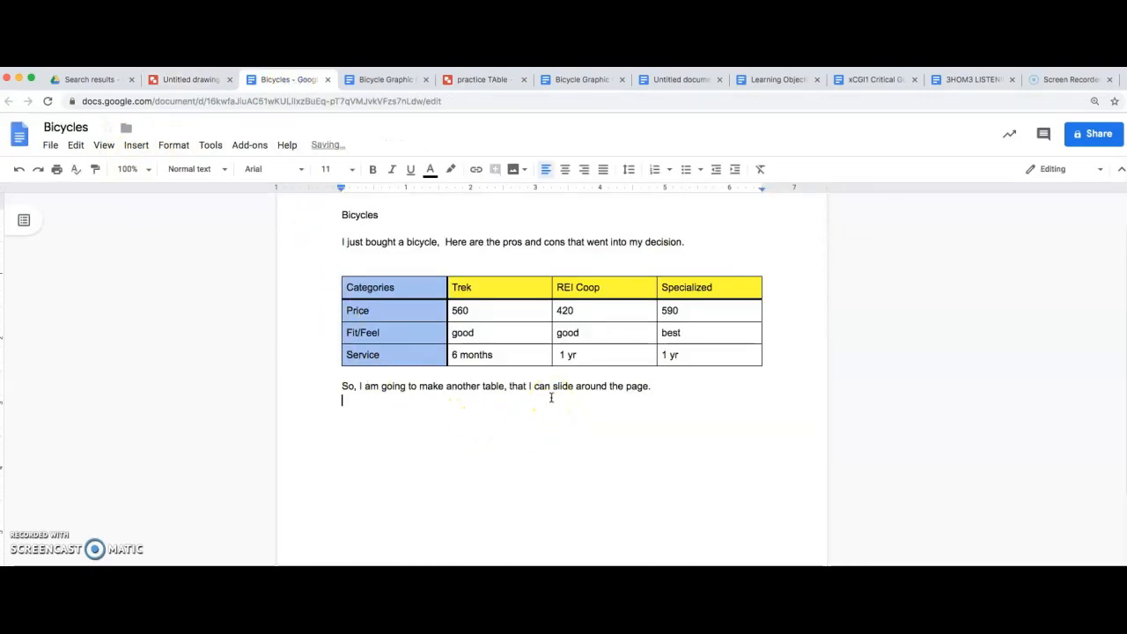
# Insert the untitled drawing containing the First, Second, Third table from Drive, linked to its source, and select it
pyautogui.click(136, 145)
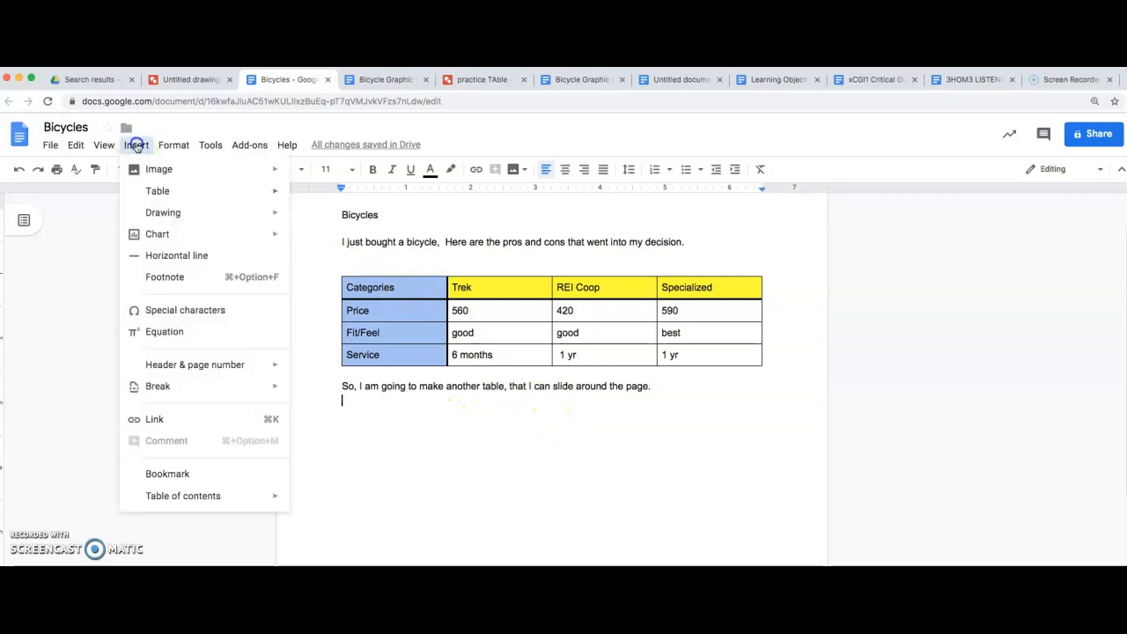
pyautogui.moveTo(155, 220)
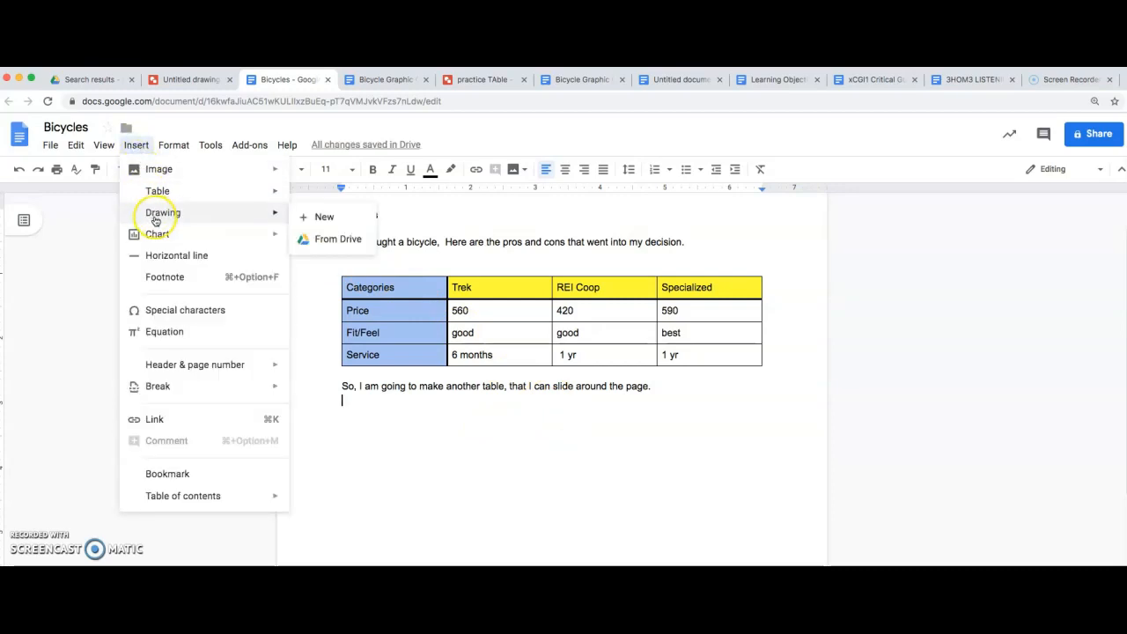
pyautogui.click(335, 240)
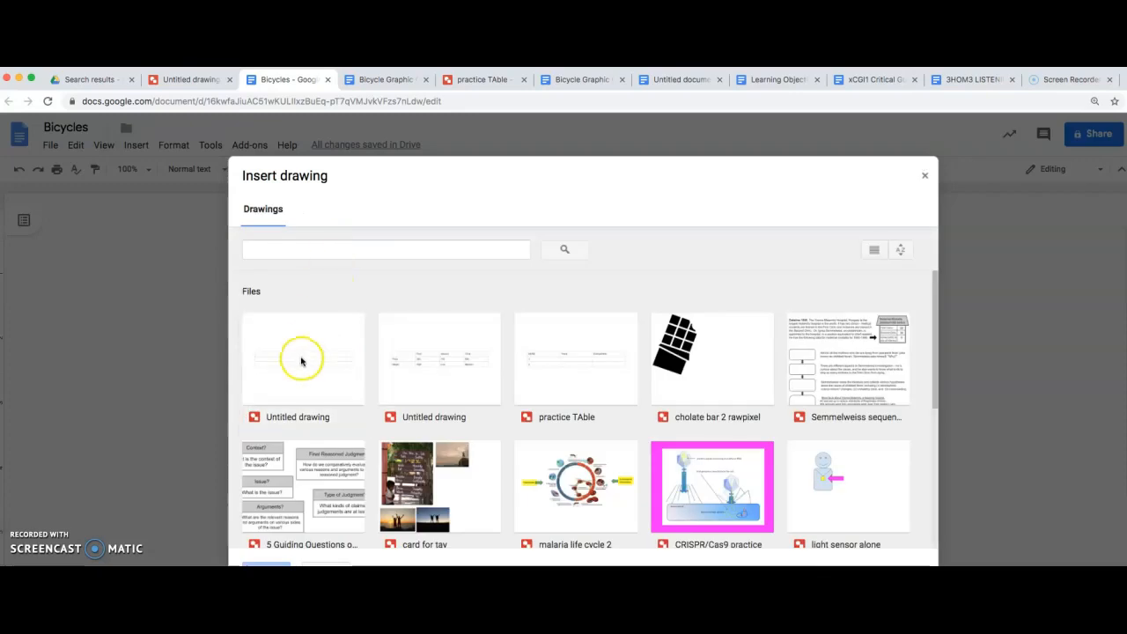
pyautogui.click(441, 371)
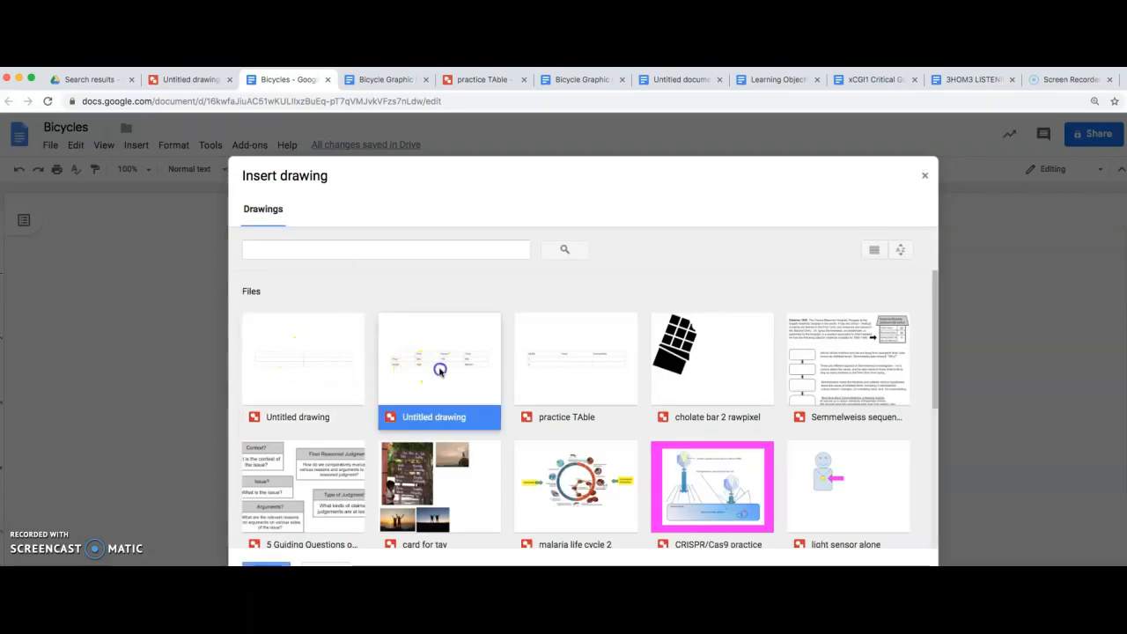
pyautogui.doubleClick(446, 410)
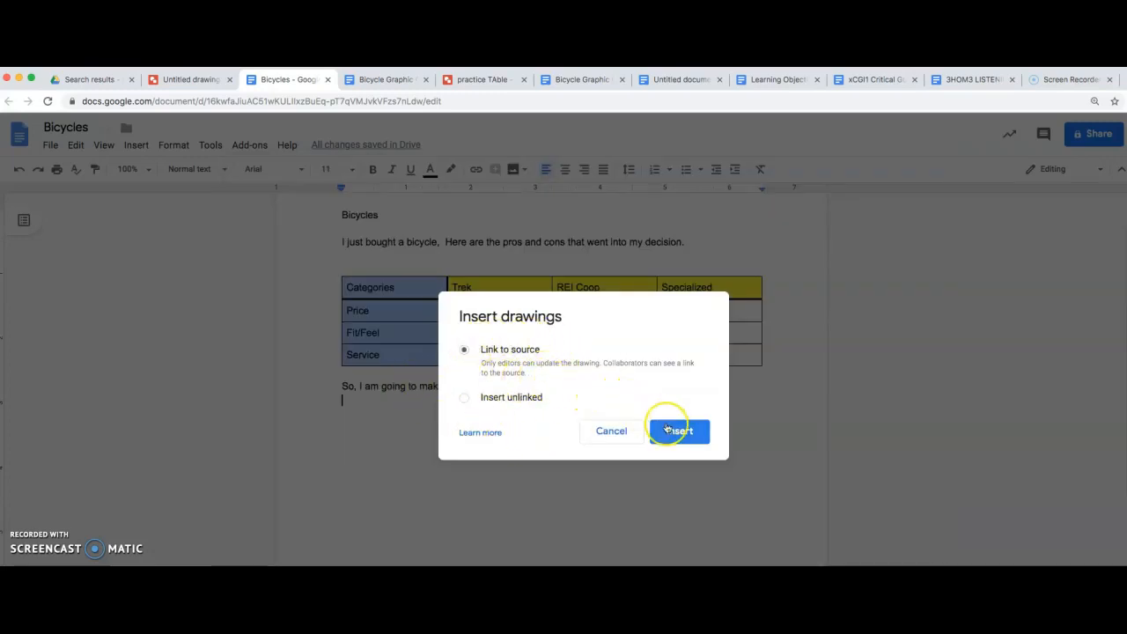
pyautogui.click(682, 432)
pyautogui.click(638, 433)
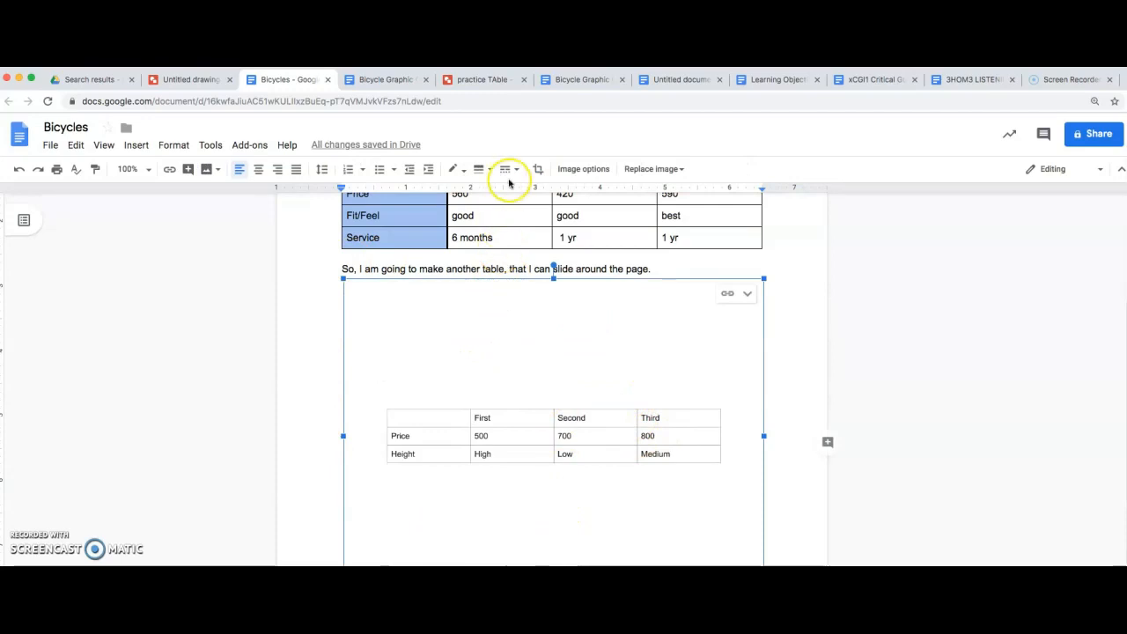
# Crop the inserted drawing on all four sides so that only the table with a narrow margin remains
pyautogui.click(537, 169)
pyautogui.moveTo(553, 280); pyautogui.dragTo(551, 392)
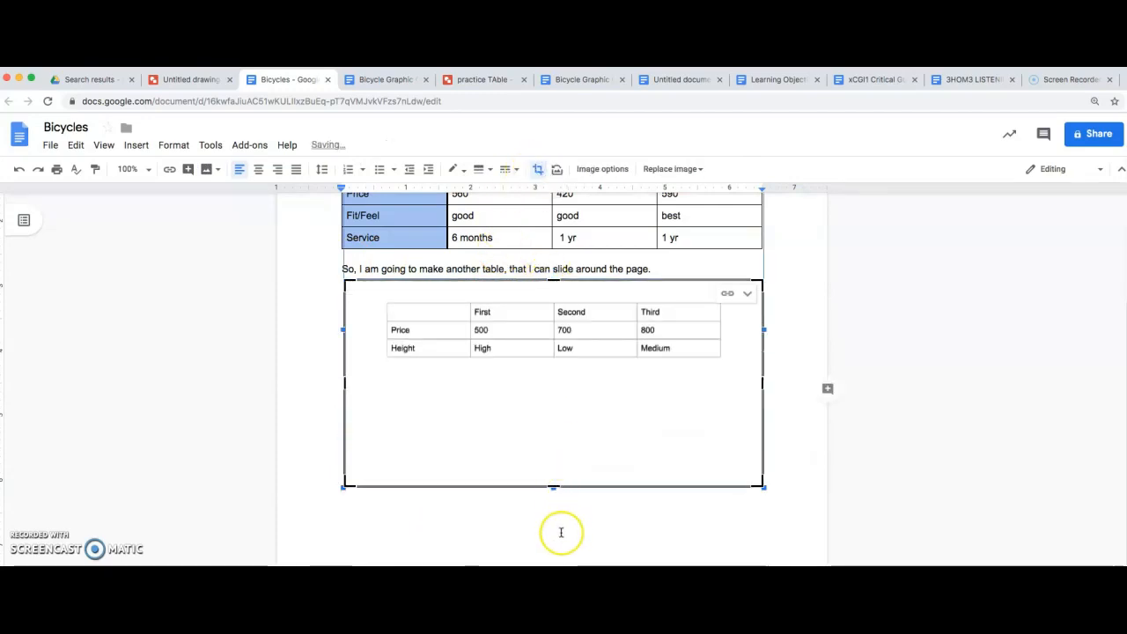
pyautogui.moveTo(553, 486); pyautogui.dragTo(552, 363)
pyautogui.moveTo(553, 284); pyautogui.dragTo(554, 302)
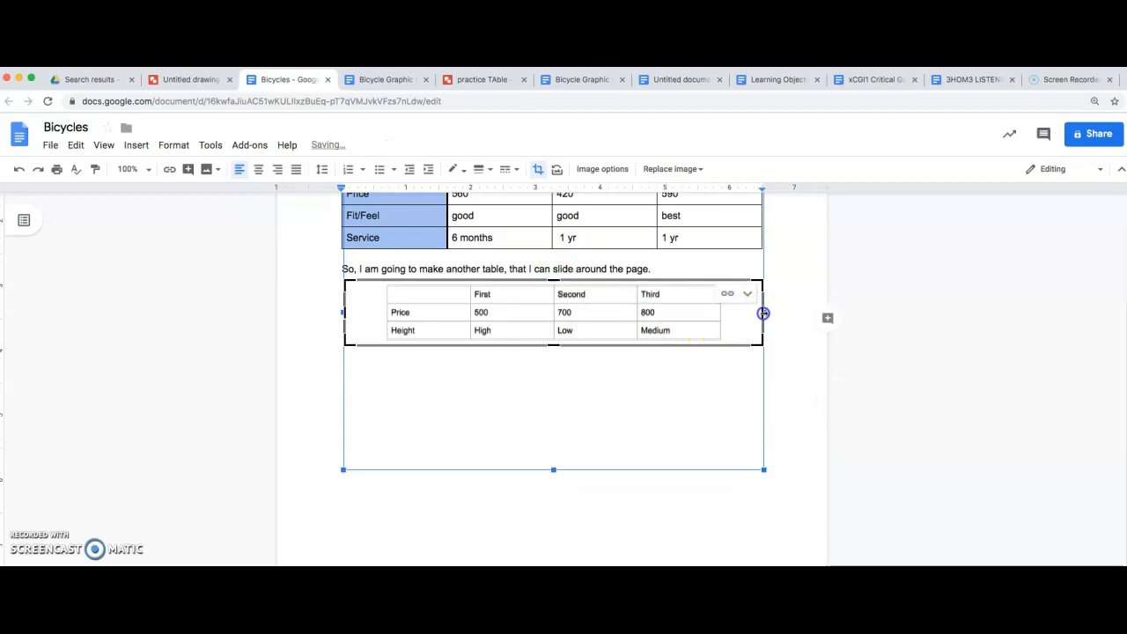
pyautogui.moveTo(749, 314); pyautogui.dragTo(727, 318)
pyautogui.moveTo(344, 312); pyautogui.dragTo(381, 313)
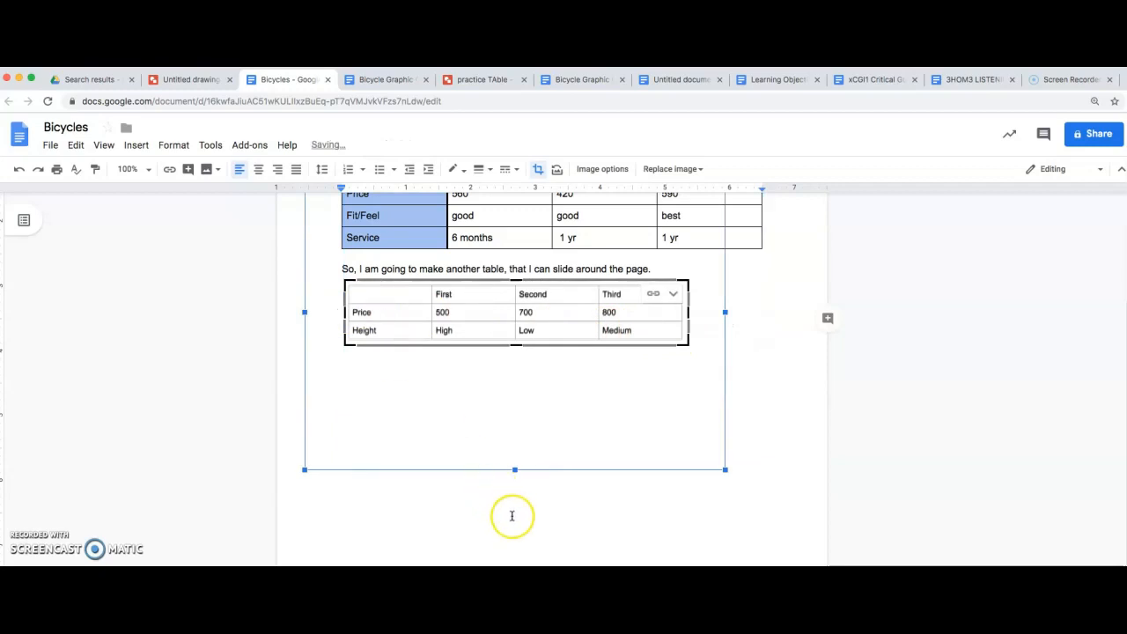
pyautogui.press('Escape')
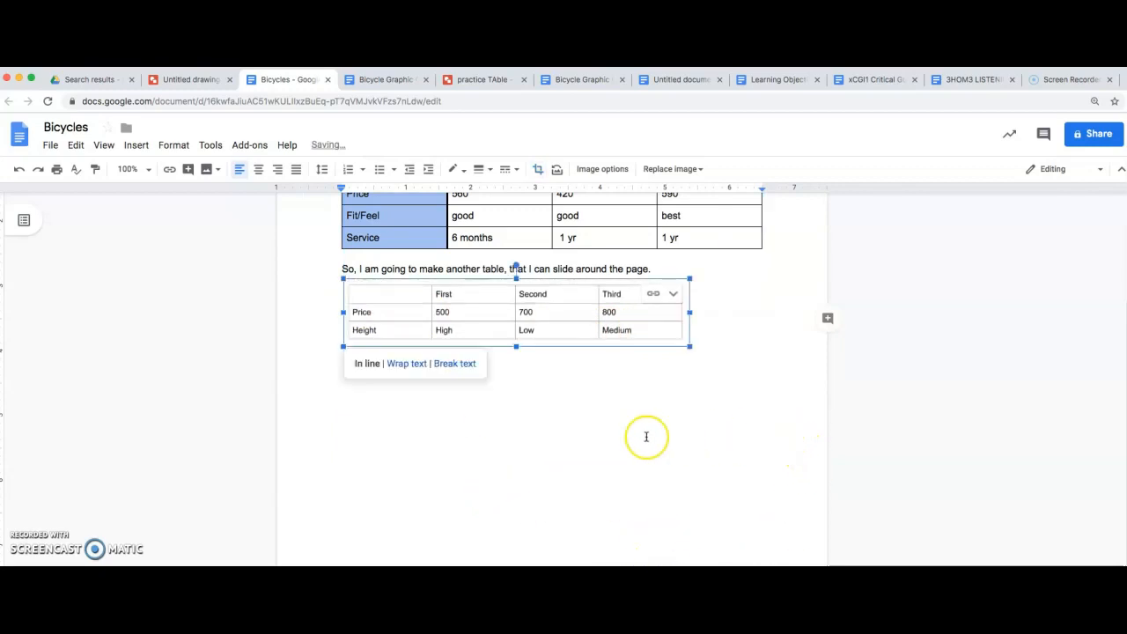
# Set the drawing to wrap text and reposition it slightly below the sentence about another table
pyautogui.click(406, 363)
pyautogui.moveTo(447, 330); pyautogui.dragTo(534, 360)
pyautogui.click(510, 332)
pyautogui.click(438, 291)
pyautogui.moveTo(440, 291); pyautogui.dragTo(499, 291)
pyautogui.moveTo(667, 302); pyautogui.dragTo(671, 376)
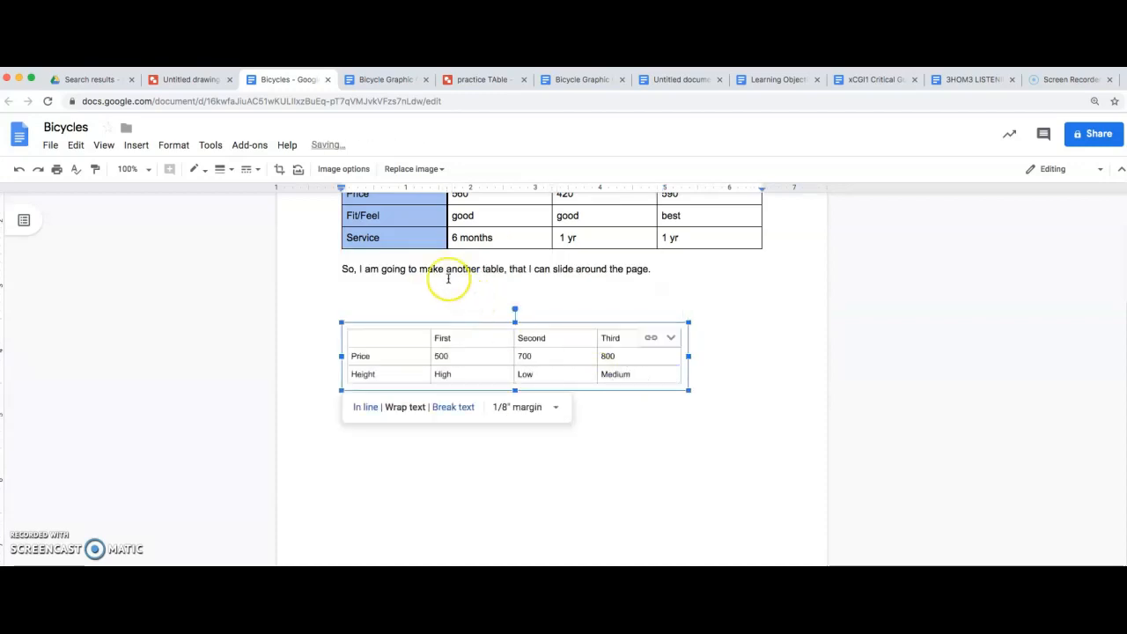
# Add blank lines above the sentence about another table and move the drawing up so the sentence wraps beside it
pyautogui.click(426, 259)
pyautogui.press('Return')
pyautogui.press('Return')
pyautogui.press('Return')
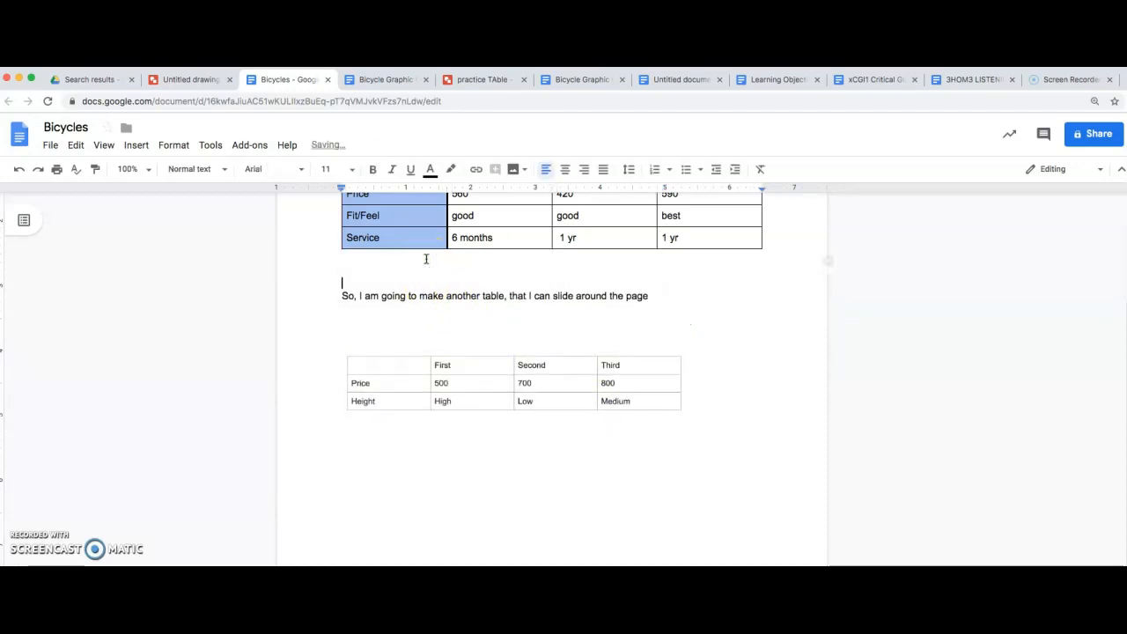
pyautogui.click(475, 393)
pyautogui.moveTo(476, 393); pyautogui.dragTo(466, 353)
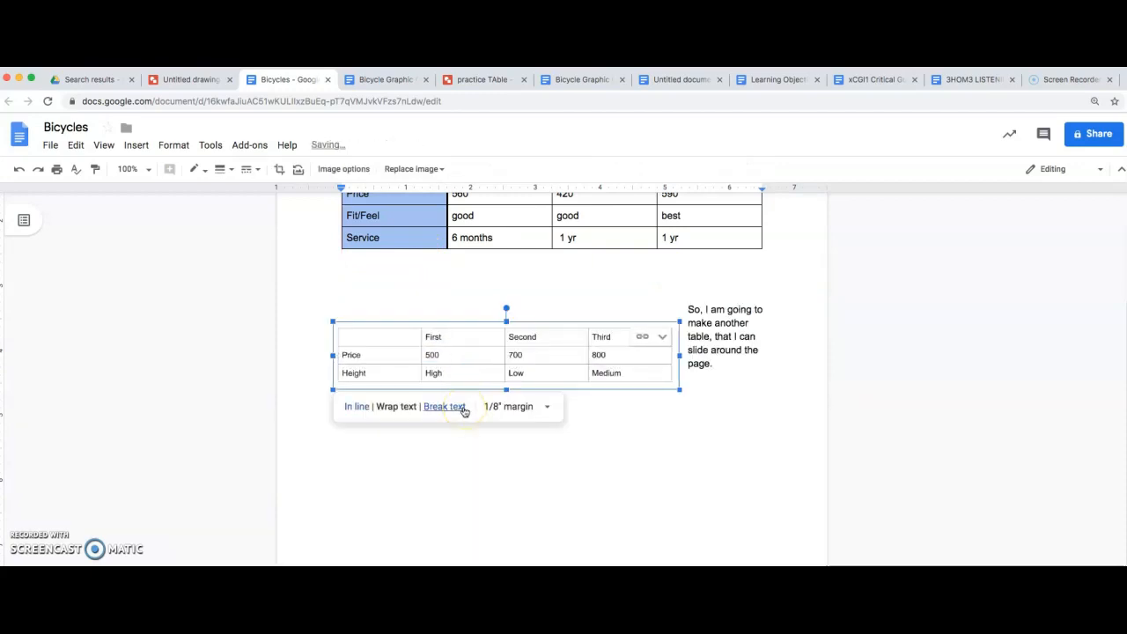